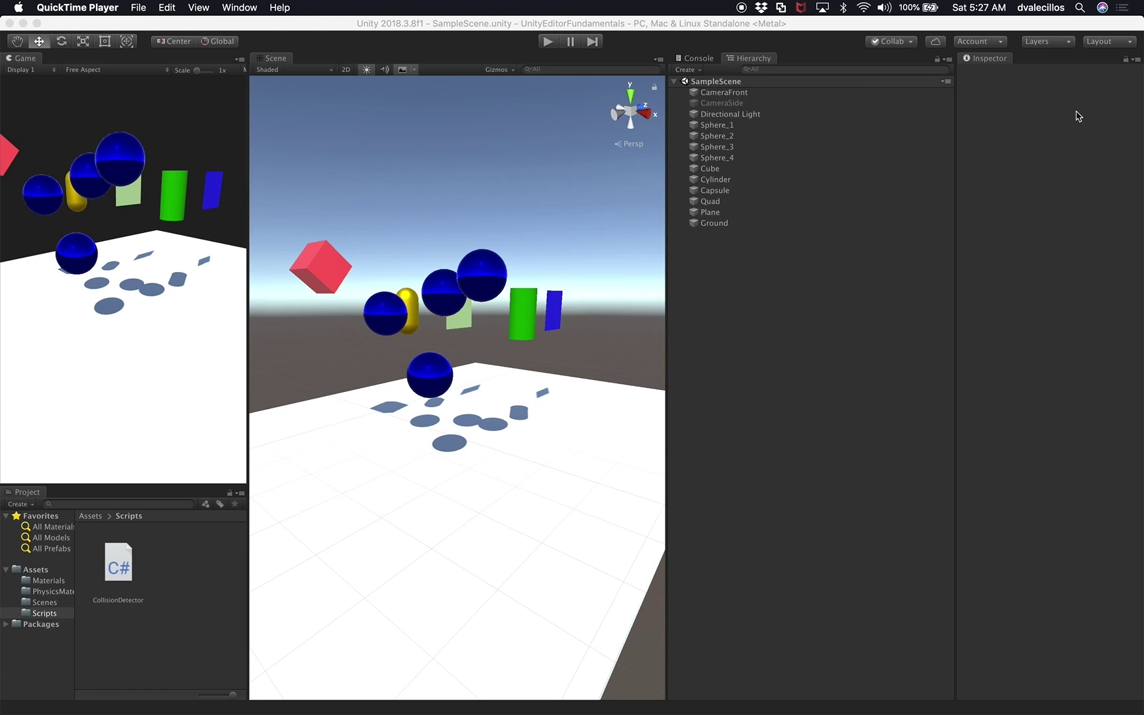
# Switch to the 2 by 3 layout, stop Play mode, then apply the 4 Split layout.
pyautogui.click(1103, 46)
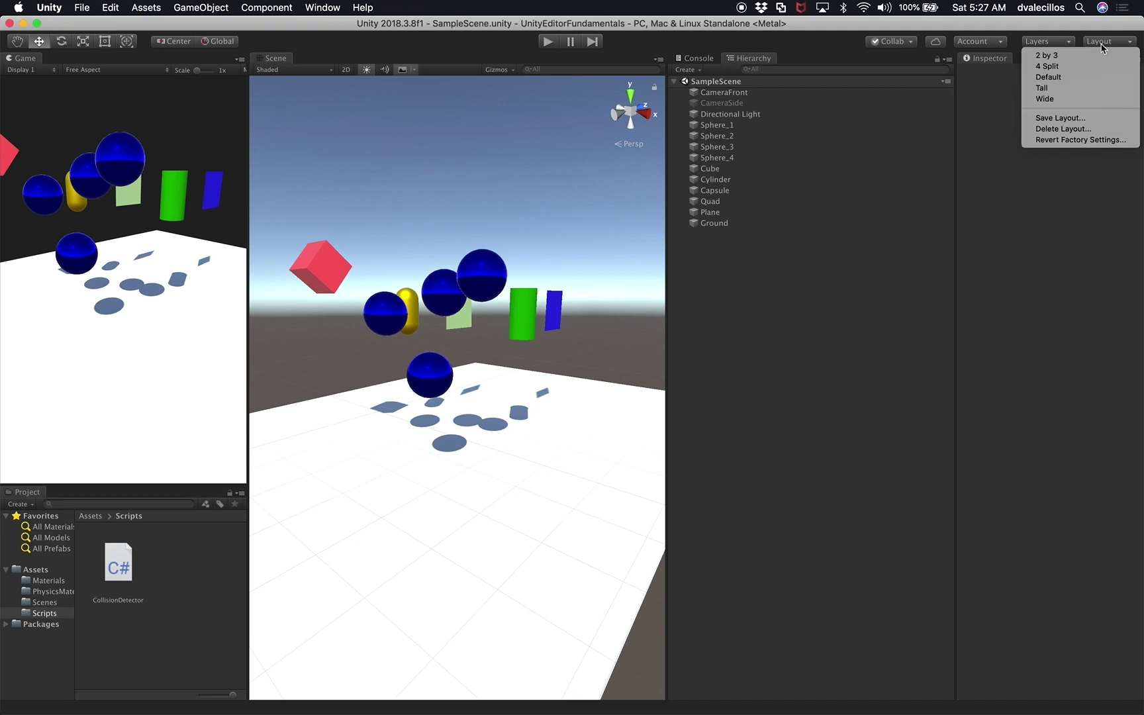
pyautogui.click(1085, 57)
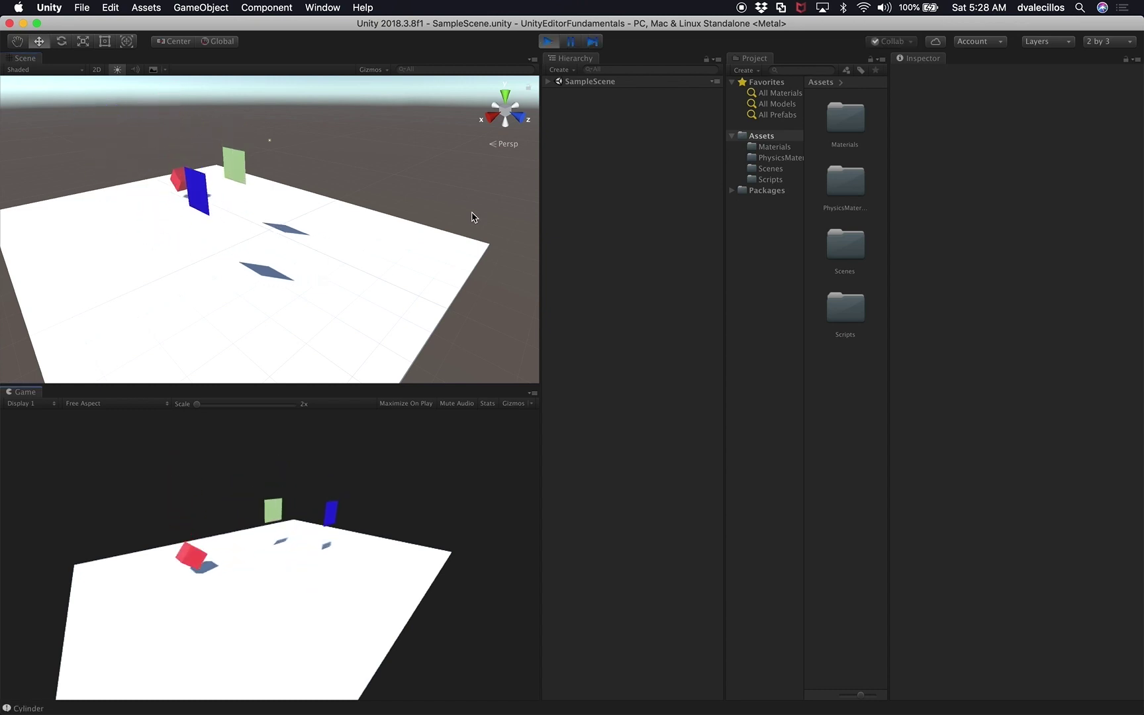
pyautogui.click(548, 42)
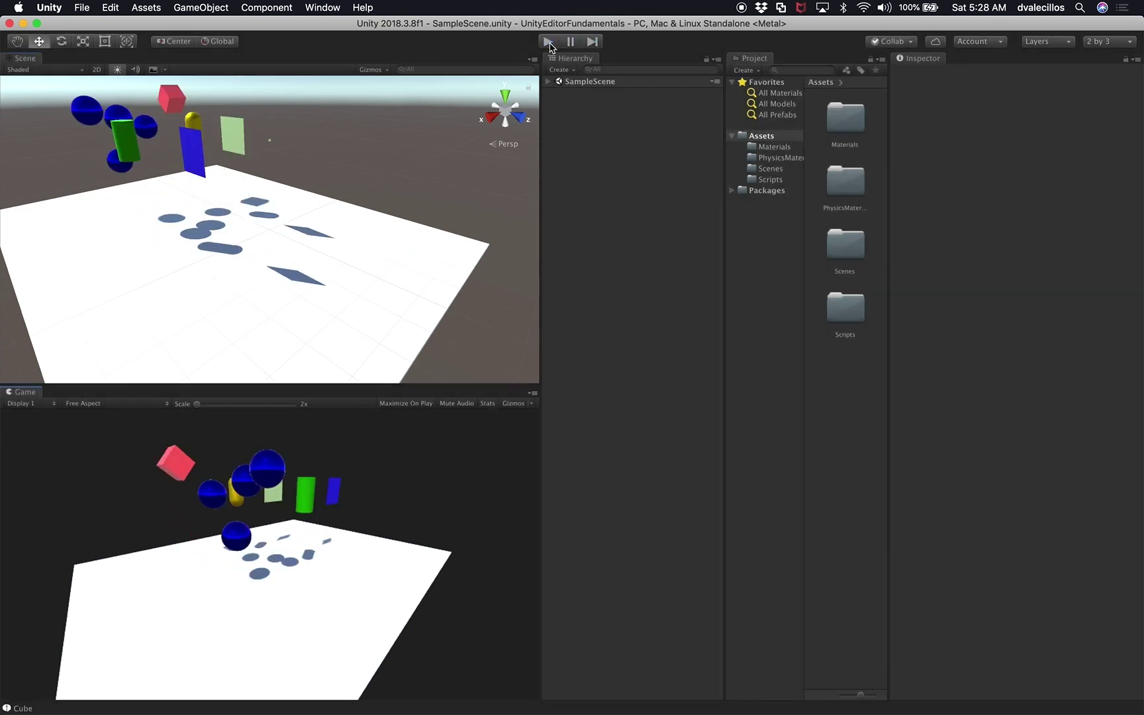
pyautogui.click(1121, 43)
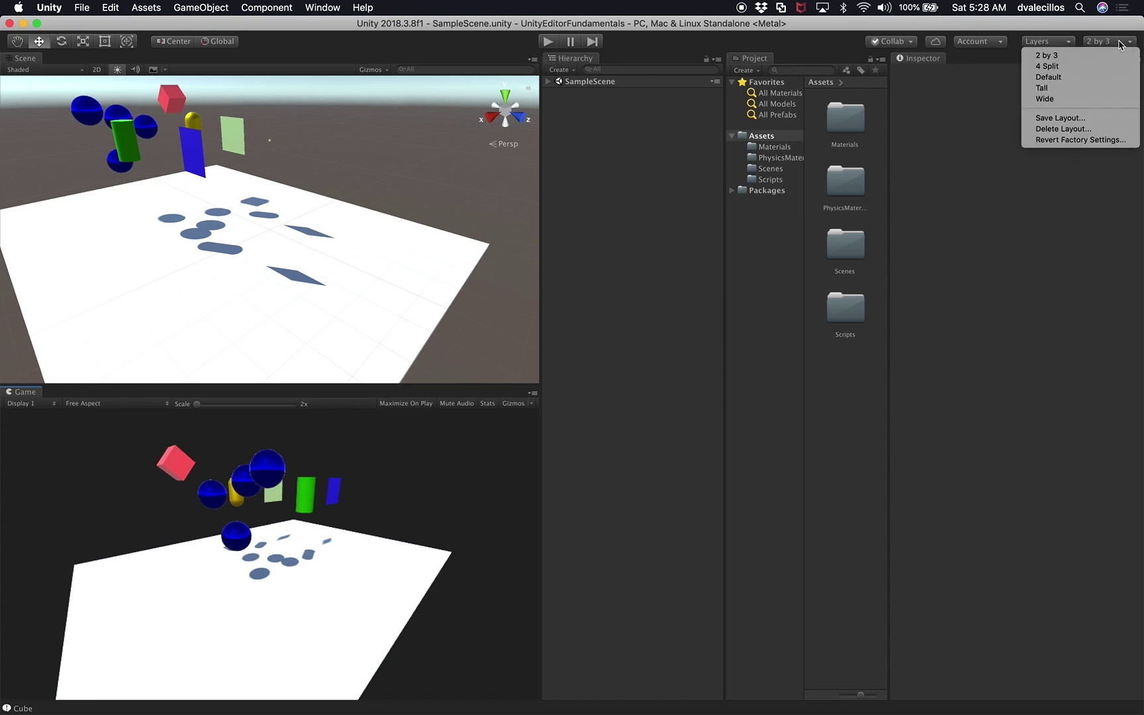
pyautogui.click(1101, 66)
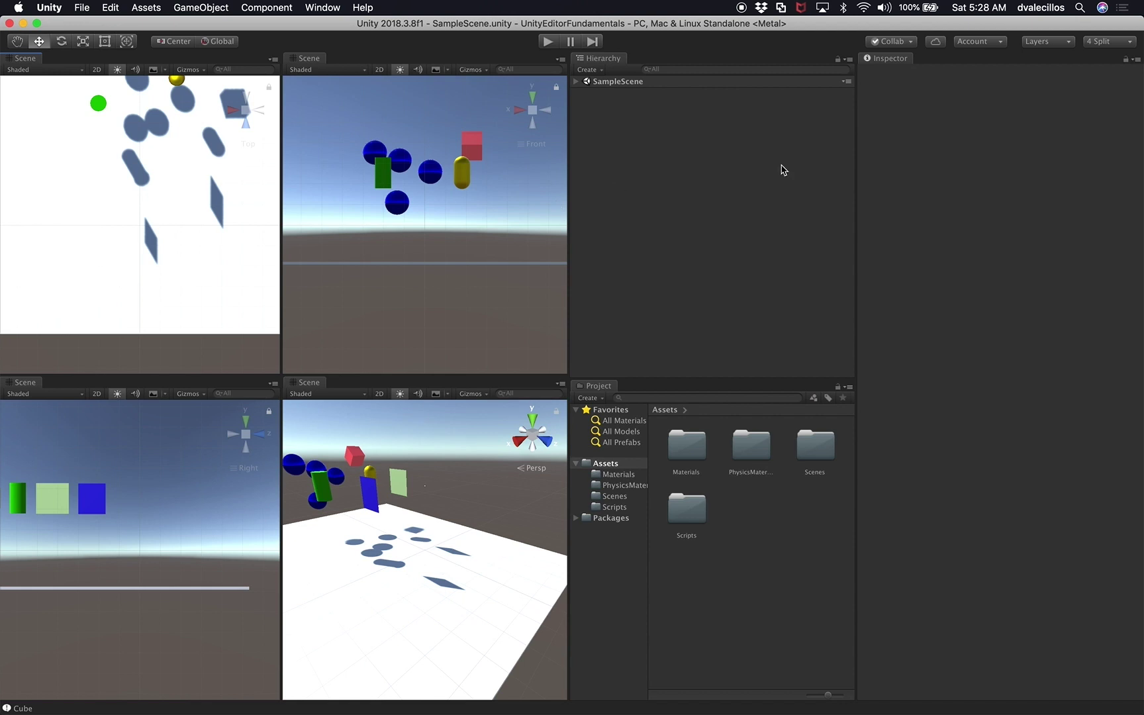
# Apply the Default layout, reapply it, then switch to the Tall layout.
pyautogui.click(1113, 42)
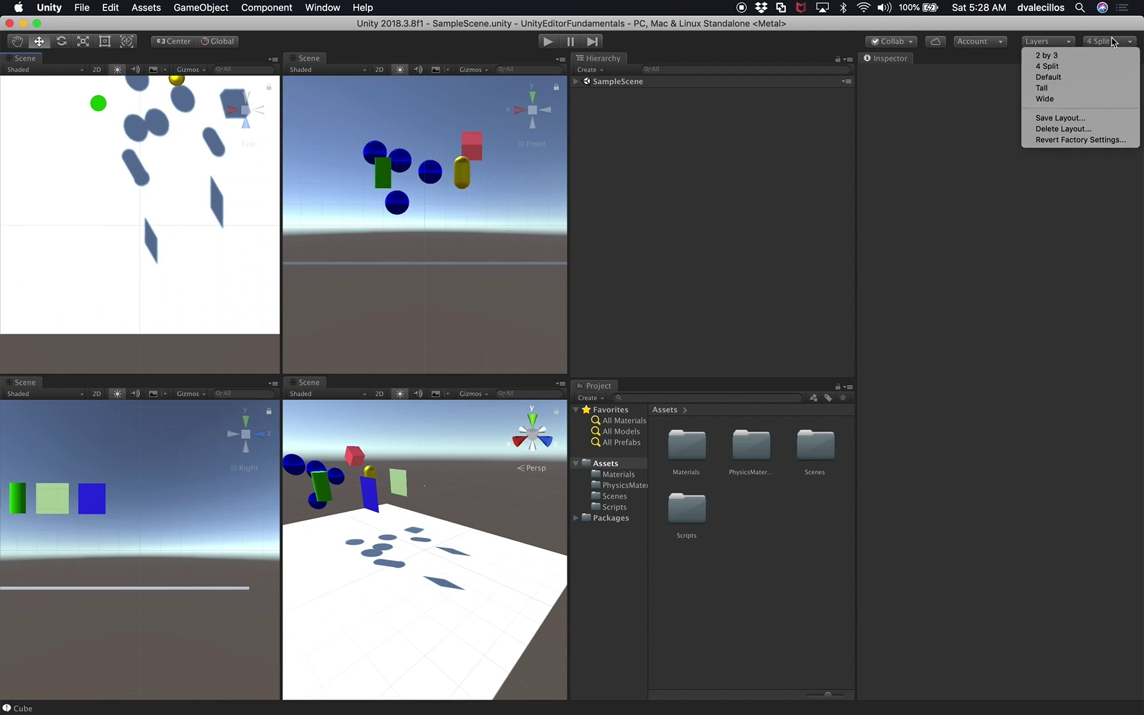
pyautogui.click(1074, 78)
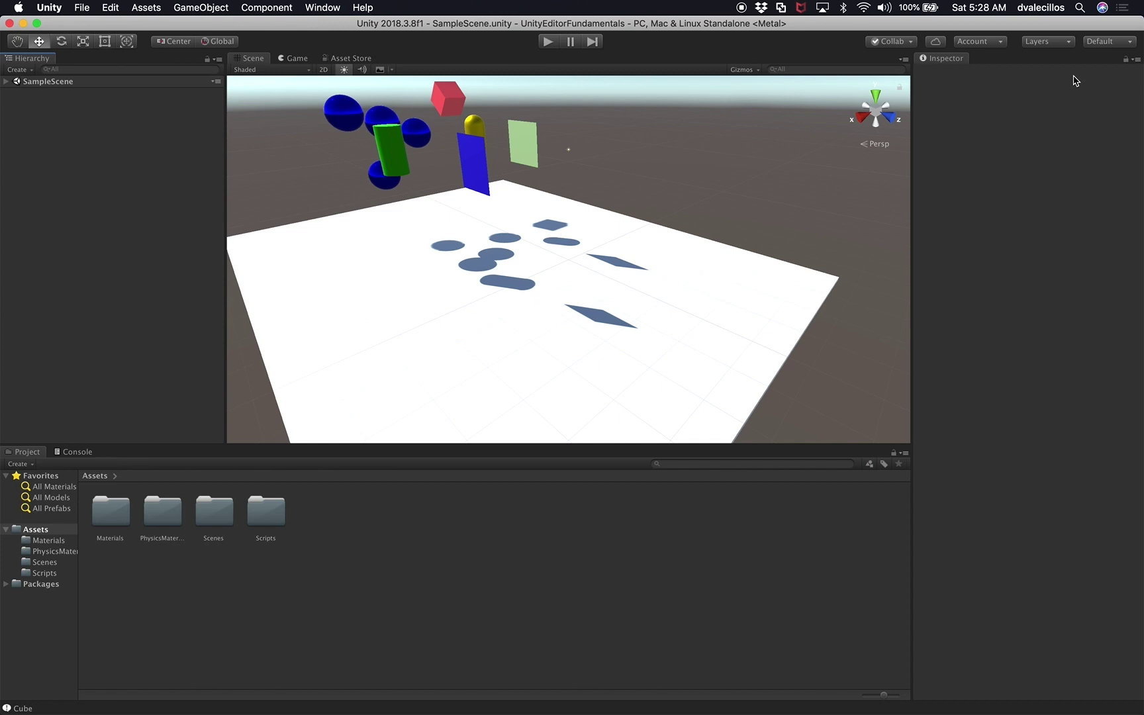
pyautogui.click(1093, 43)
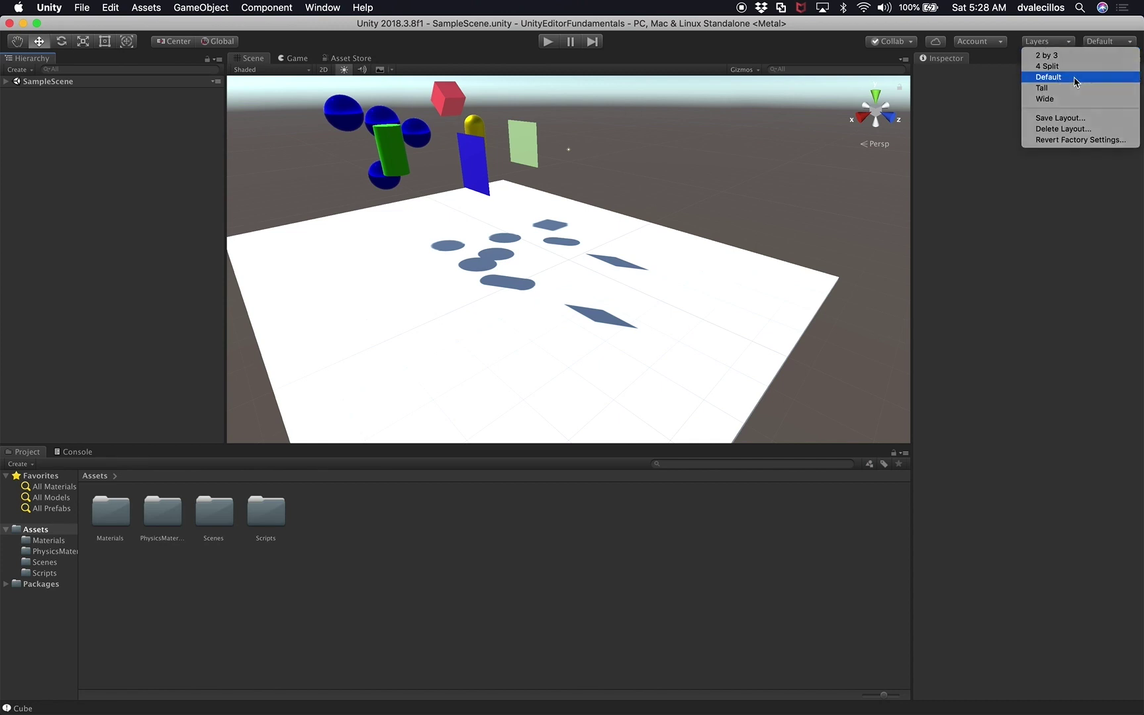
pyautogui.click(1073, 77)
pyautogui.click(1114, 42)
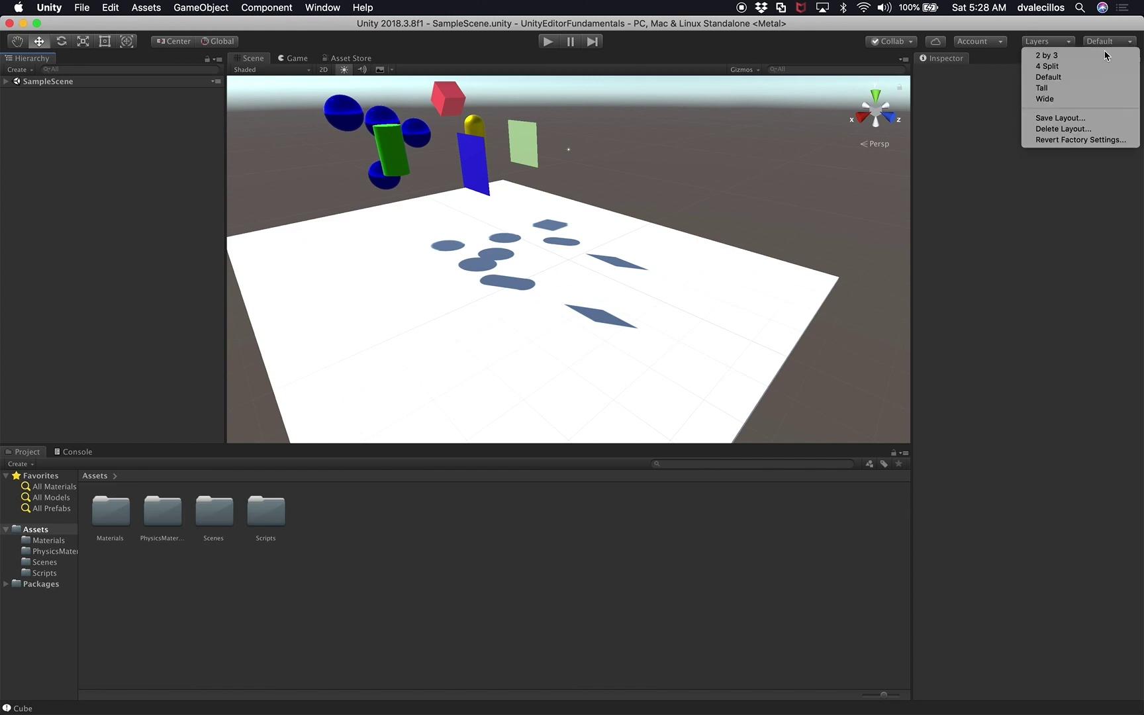
pyautogui.click(1079, 87)
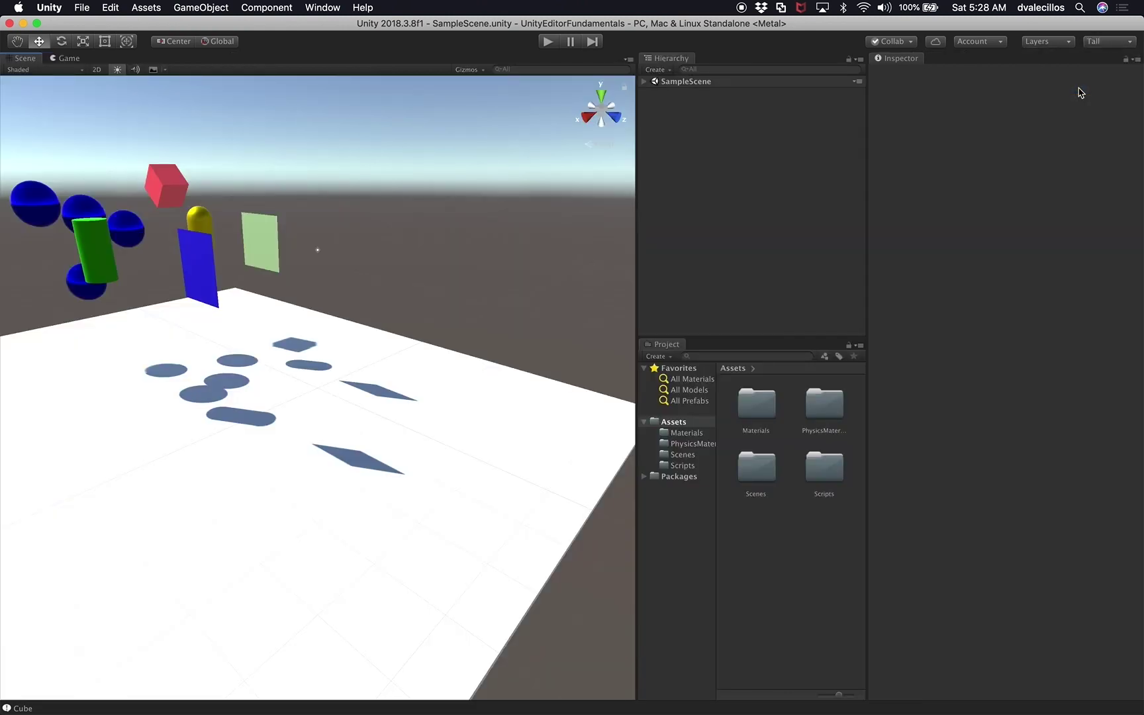
# Widen the Scene panel, then dock the Game tab right of Scene with extra width.
pyautogui.moveTo(636, 235); pyautogui.dragTo(733, 240)
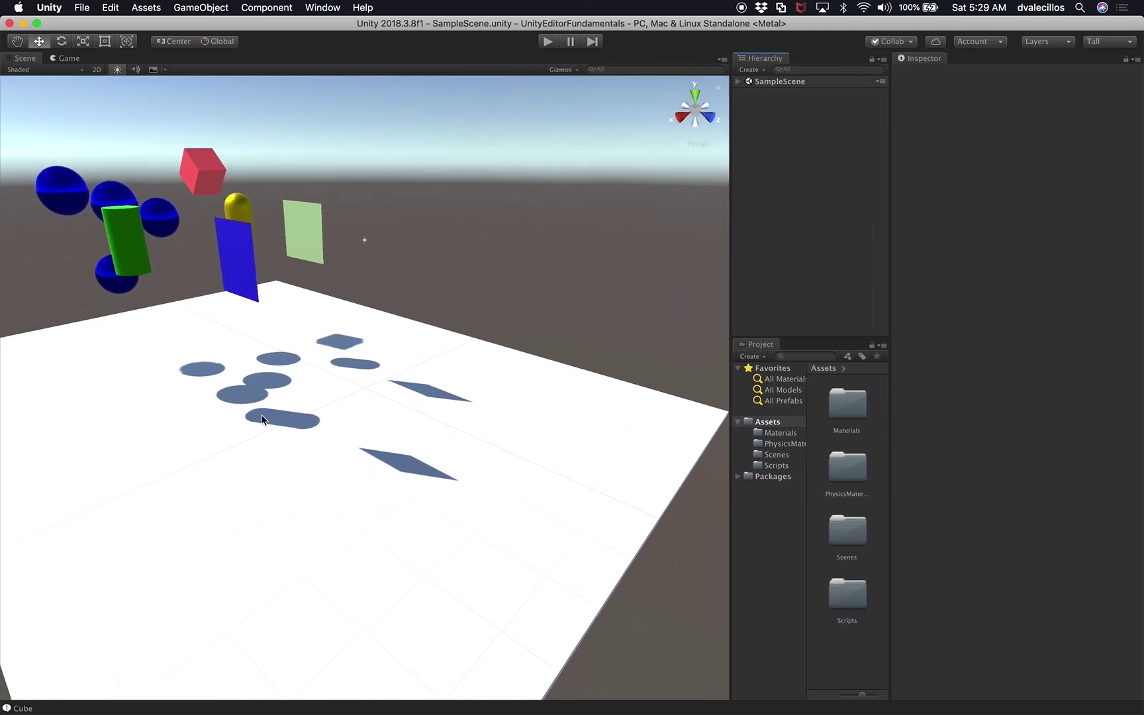
pyautogui.click(61, 60)
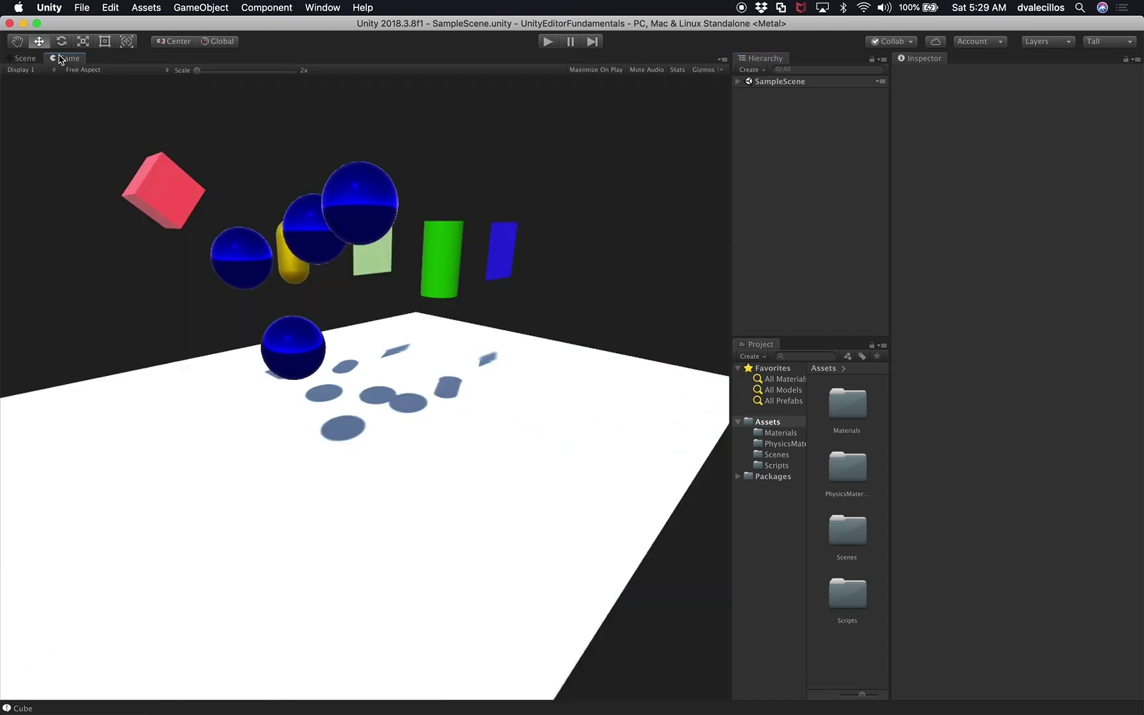
pyautogui.click(24, 59)
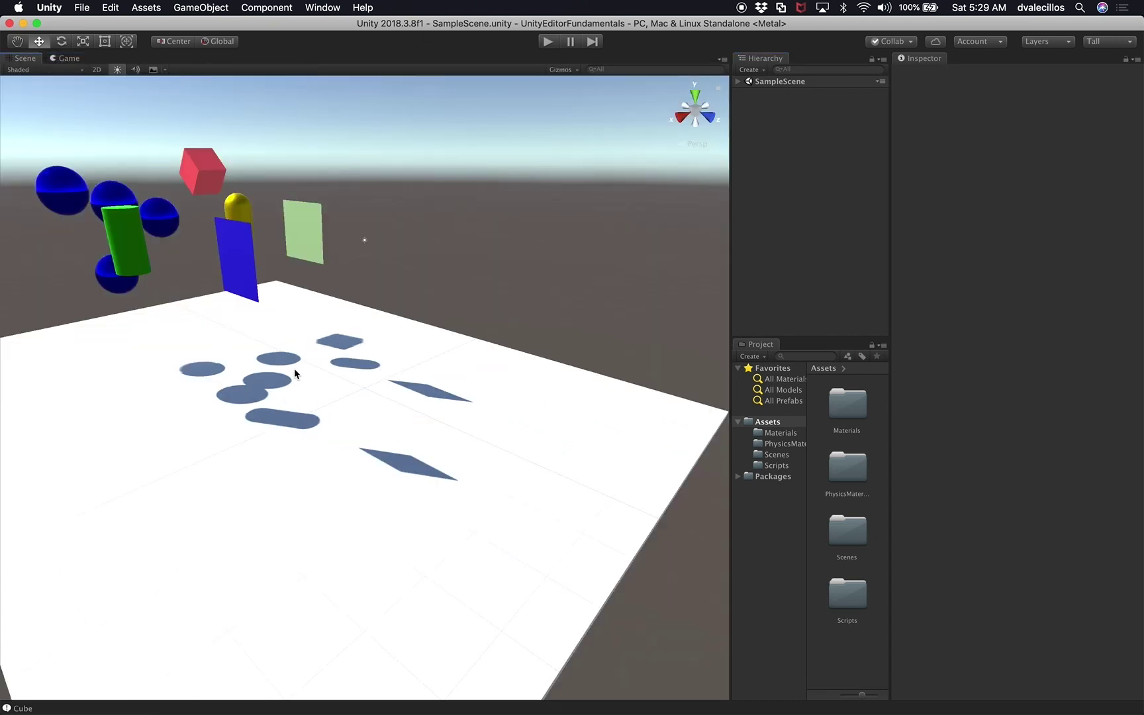
pyautogui.moveTo(66, 59); pyautogui.dragTo(611, 330)
pyautogui.moveTo(523, 59); pyautogui.dragTo(427, 661)
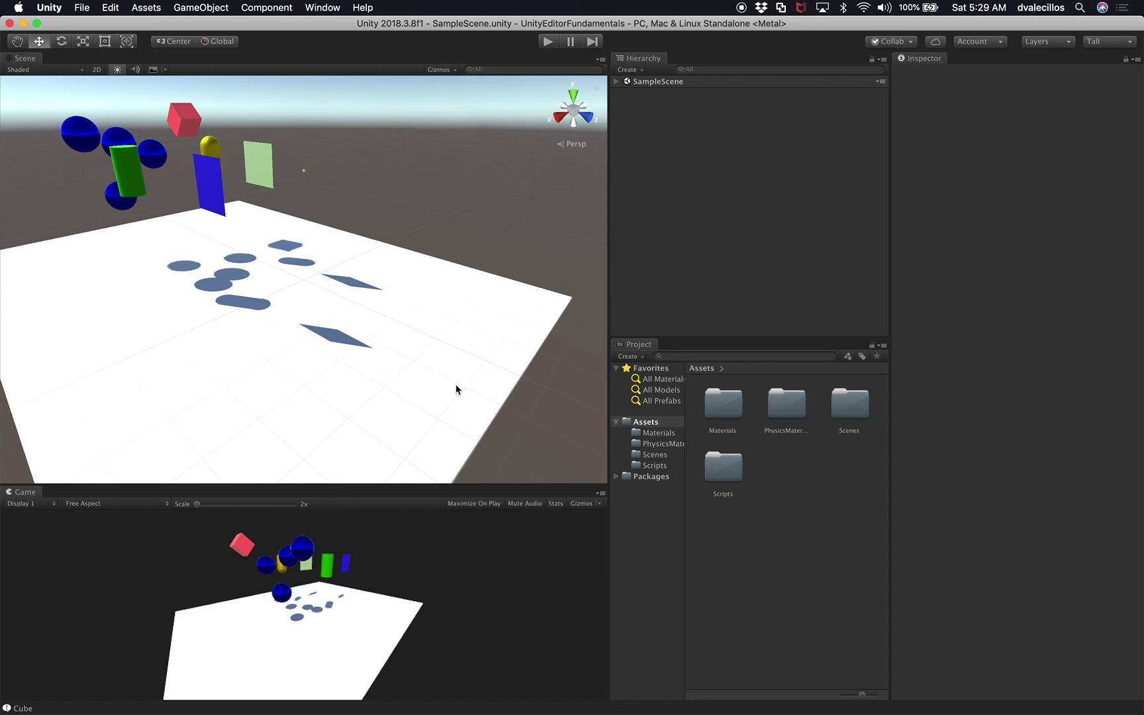
pyautogui.moveTo(10, 493); pyautogui.dragTo(481, 249)
pyautogui.moveTo(404, 301); pyautogui.dragTo(308, 306)
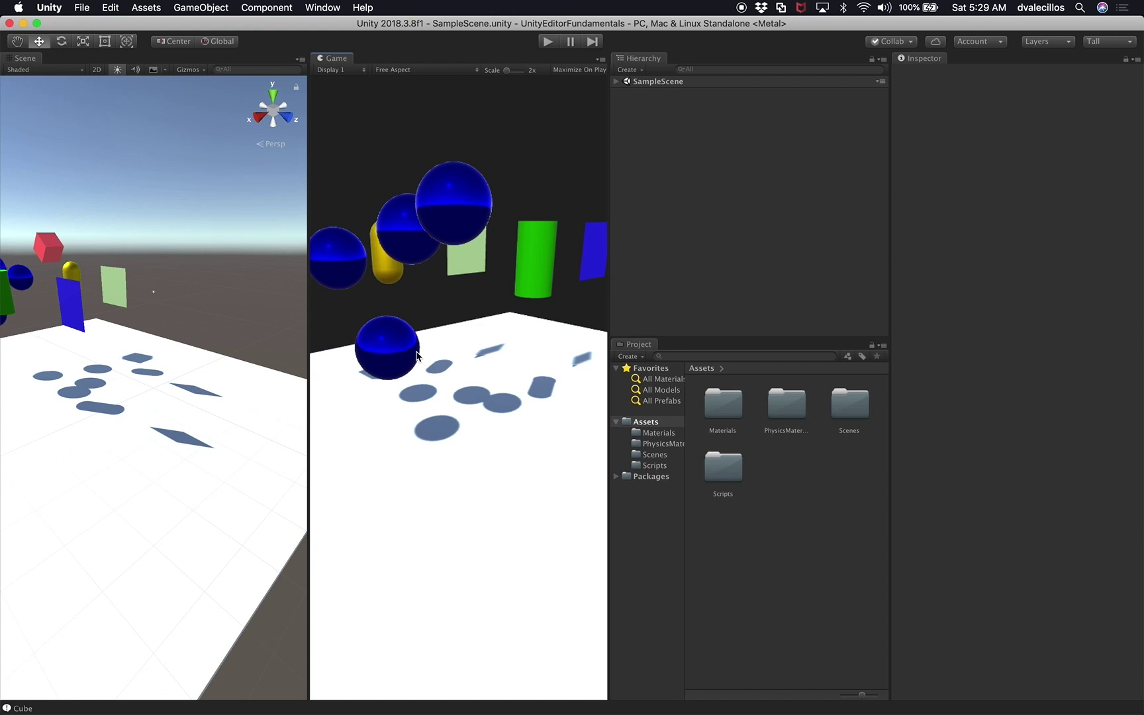
pyautogui.click(1112, 45)
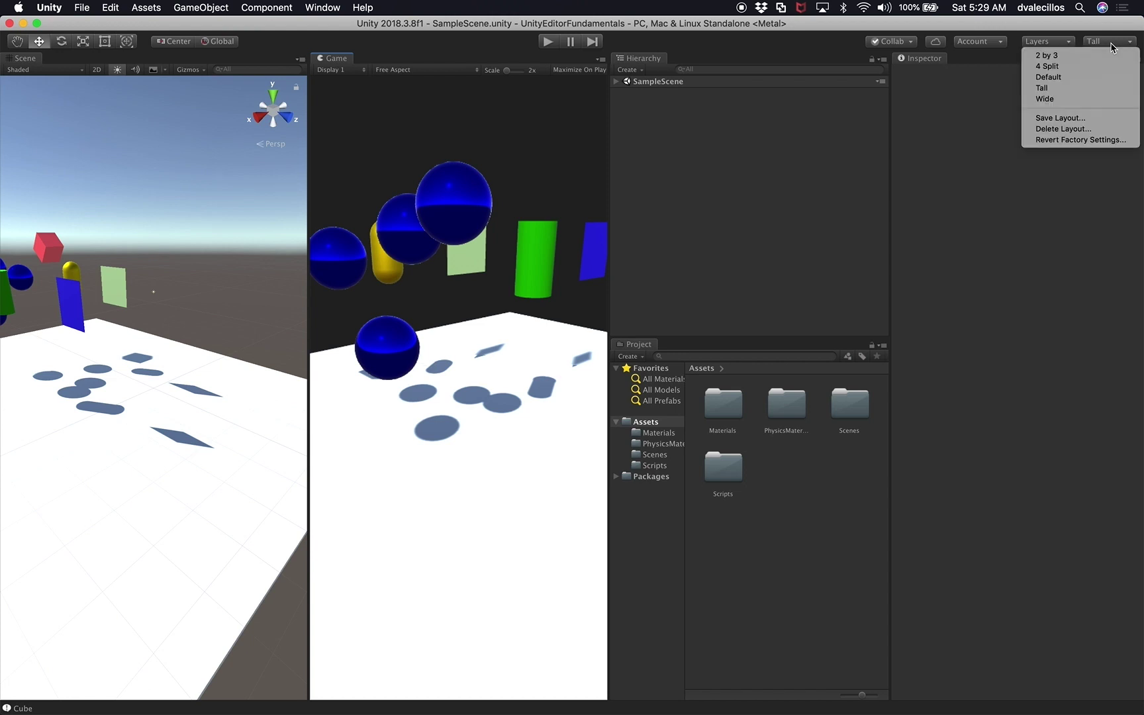
pyautogui.click(1072, 103)
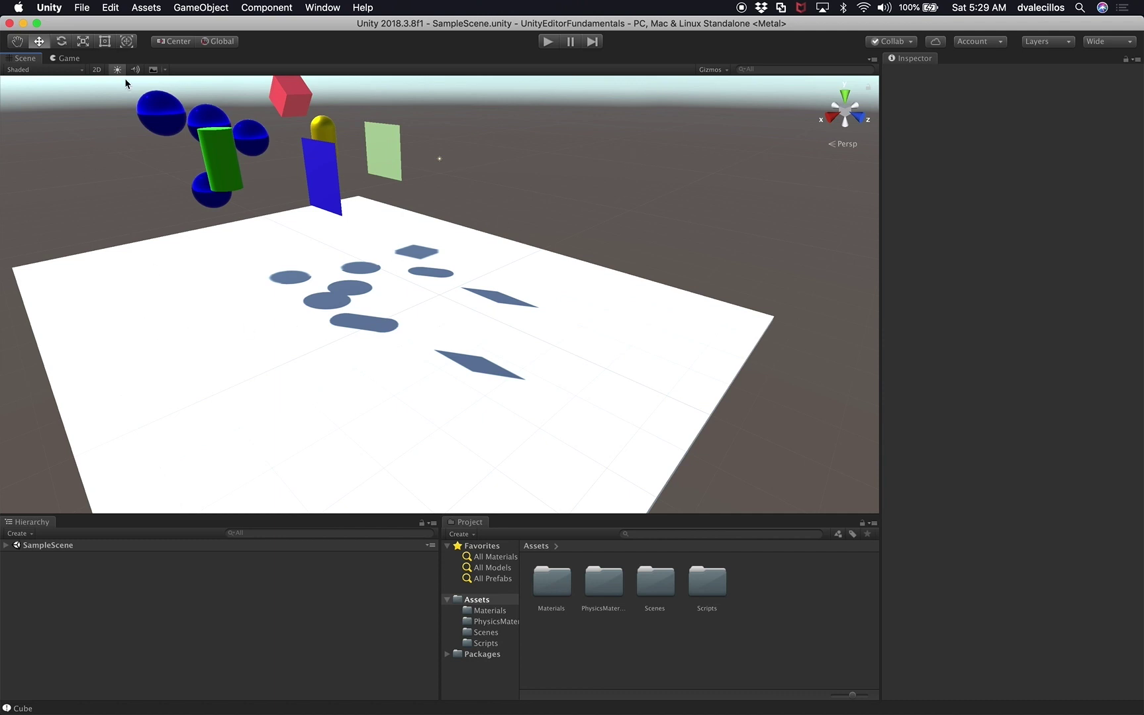
pyautogui.click(52, 58)
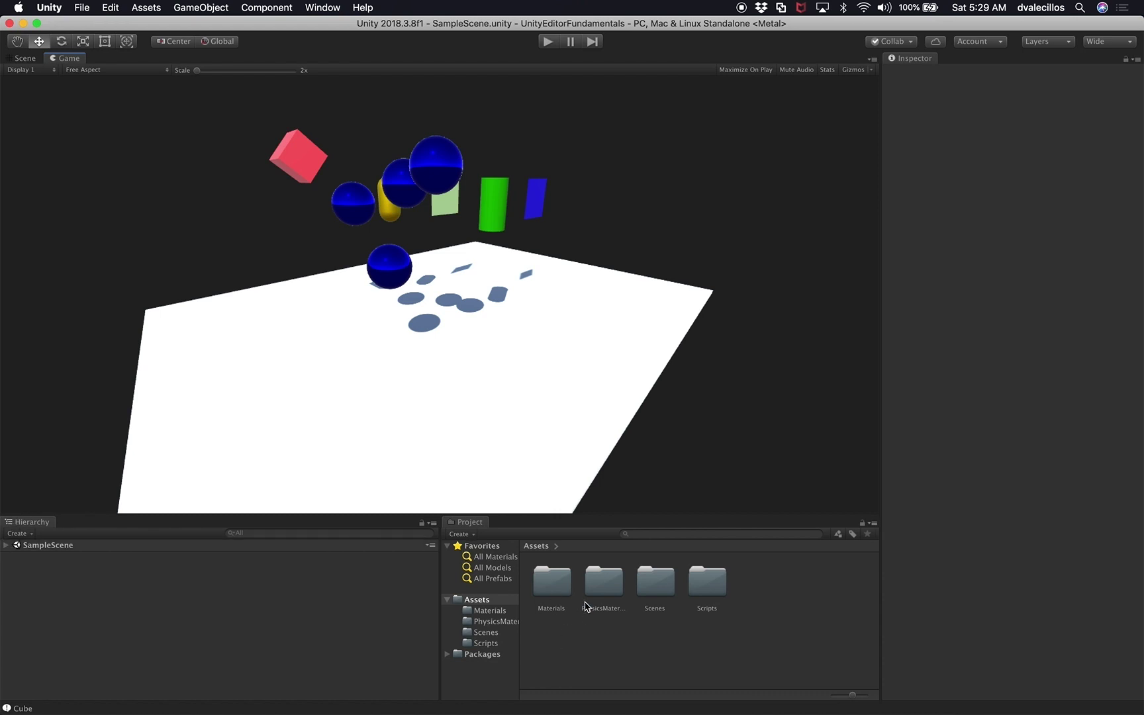
pyautogui.click(551, 43)
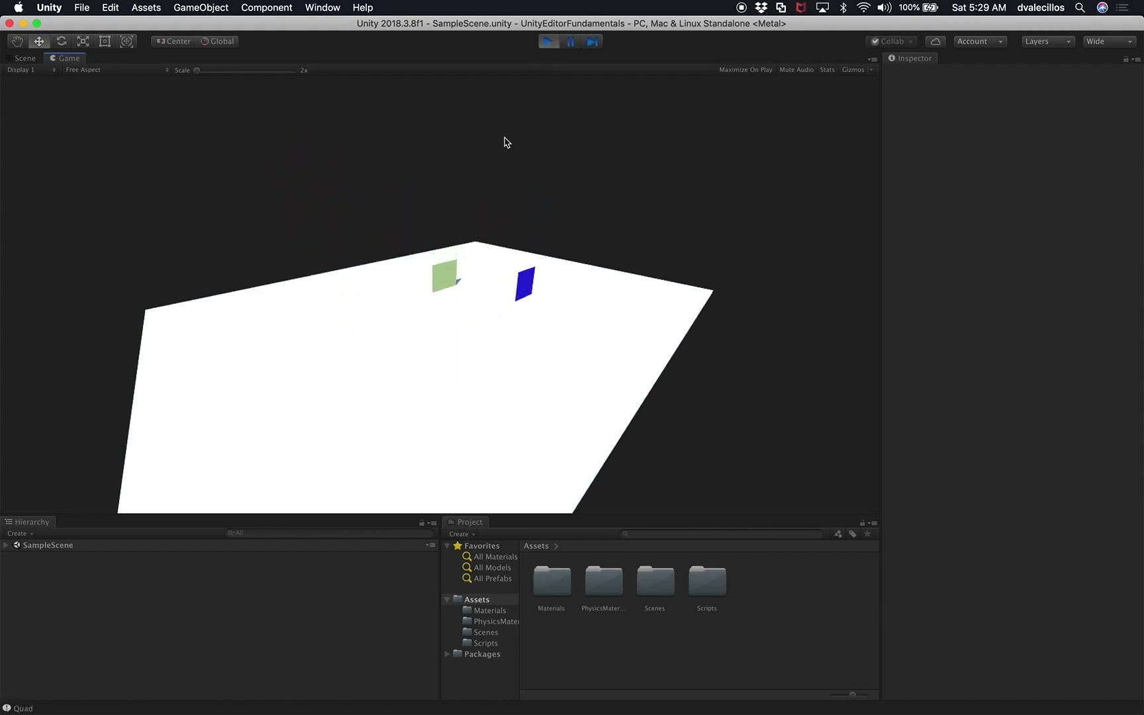
pyautogui.click(548, 41)
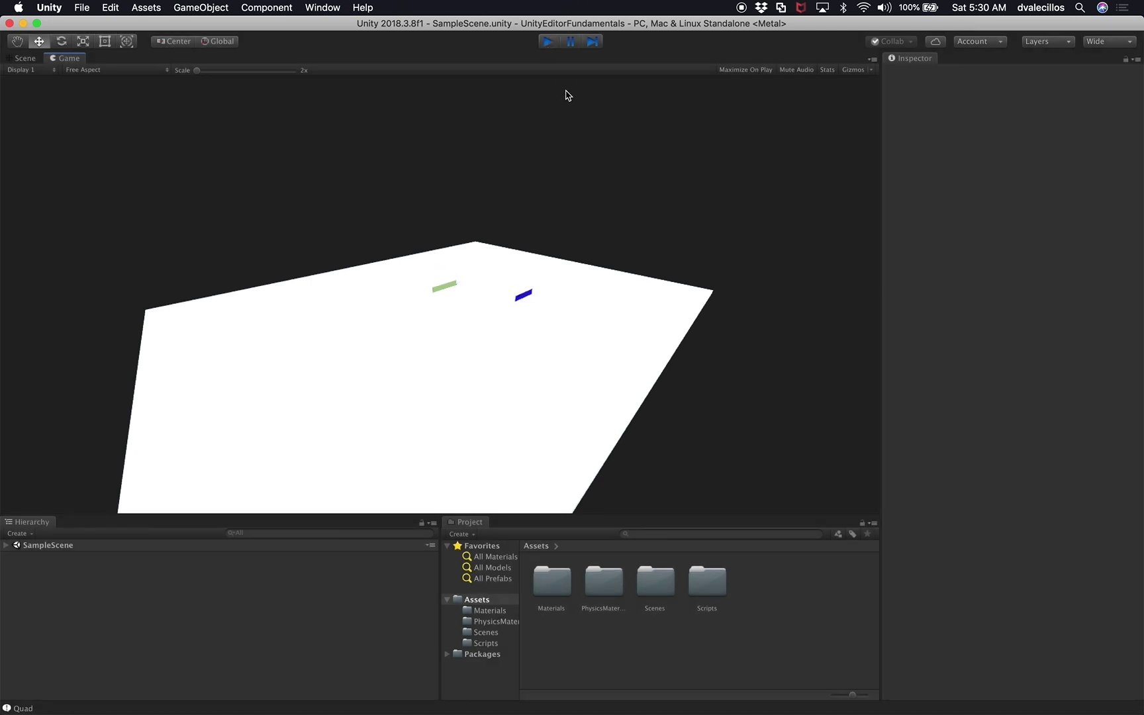
pyautogui.click(1110, 41)
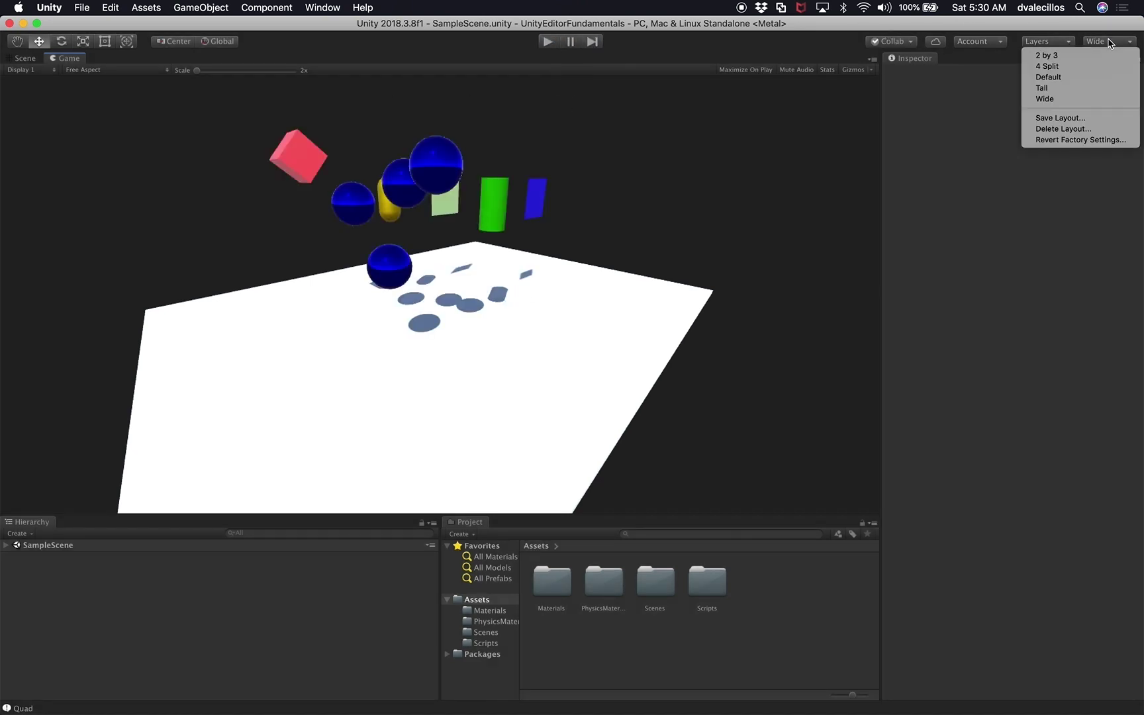
pyautogui.click(1069, 89)
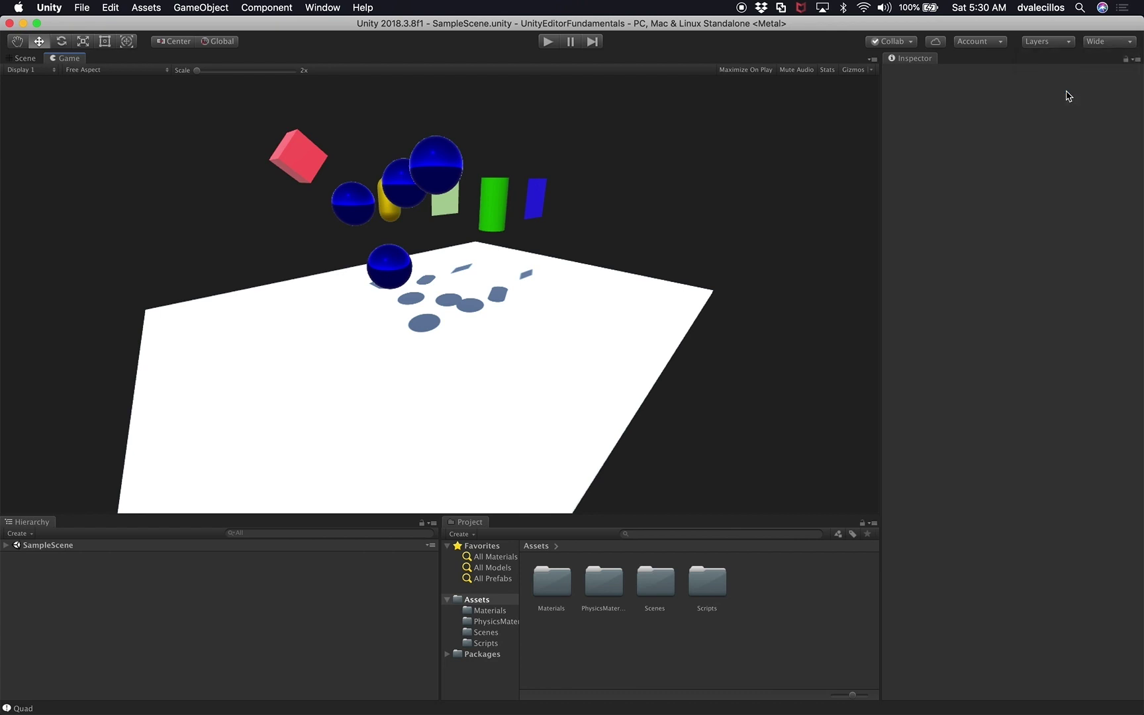
pyautogui.moveTo(73, 58); pyautogui.dragTo(486, 346)
pyautogui.moveTo(424, 317); pyautogui.dragTo(319, 317)
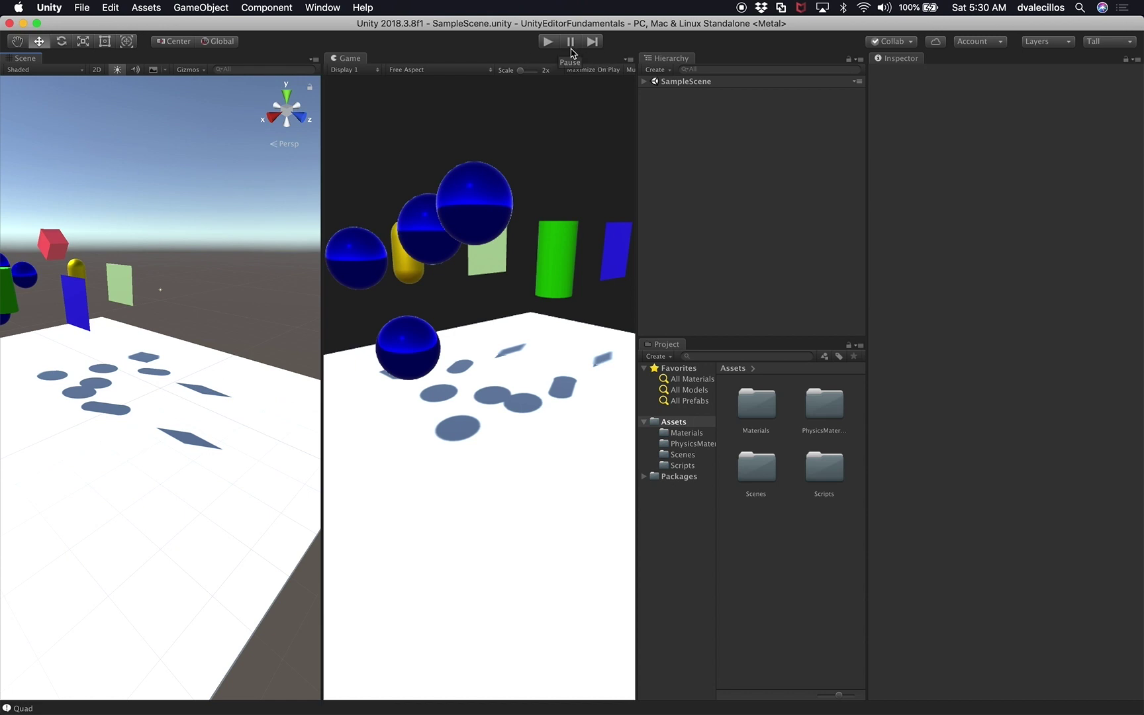
# Widen the Game view, save the layout as 'TallSceneGame', and switch to 2 by 3.
pyautogui.moveTo(322, 125); pyautogui.dragTo(506, 125)
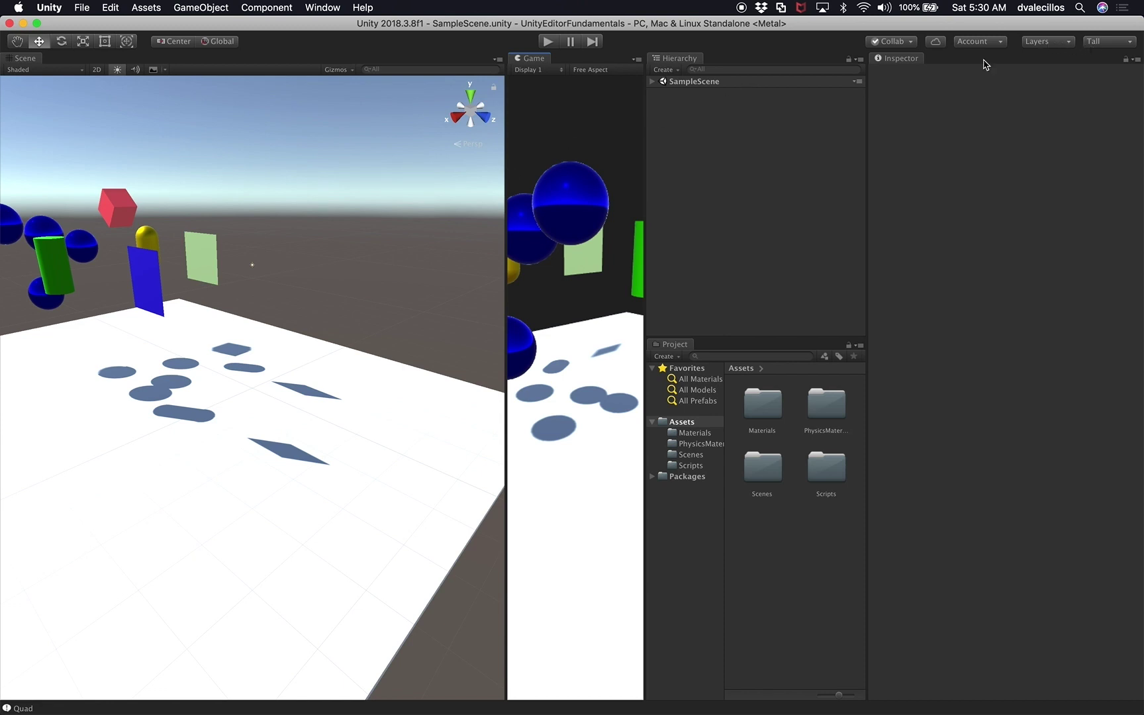
pyautogui.moveTo(506, 180); pyautogui.dragTo(330, 193)
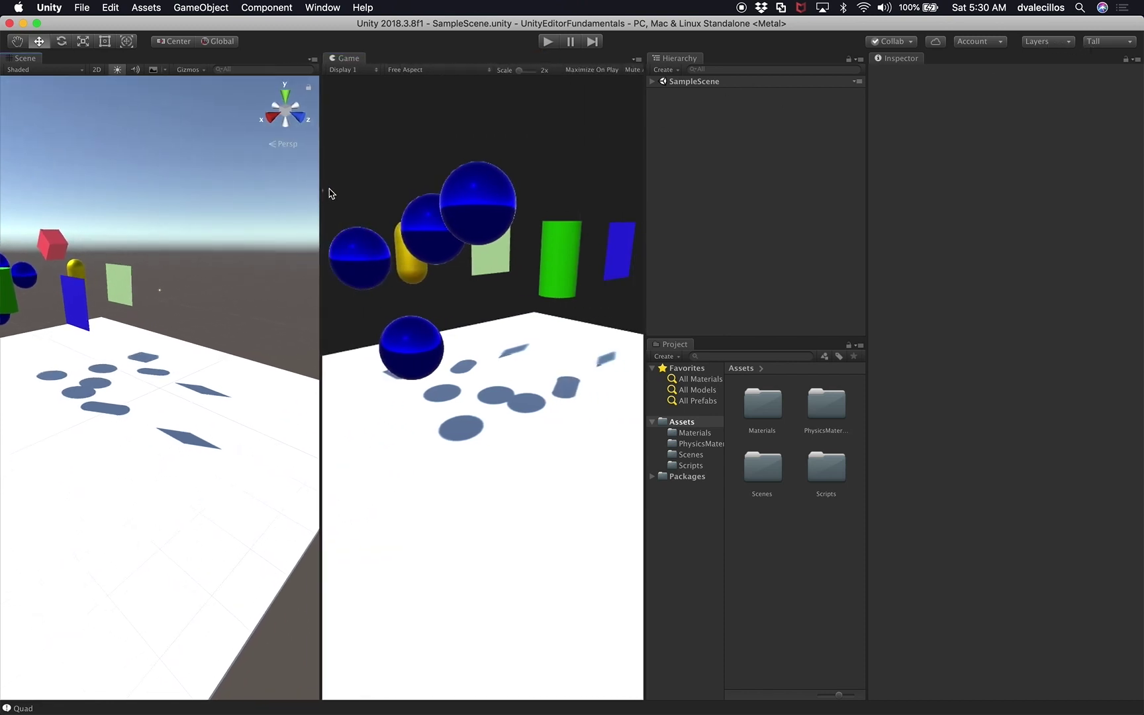
pyautogui.click(1106, 44)
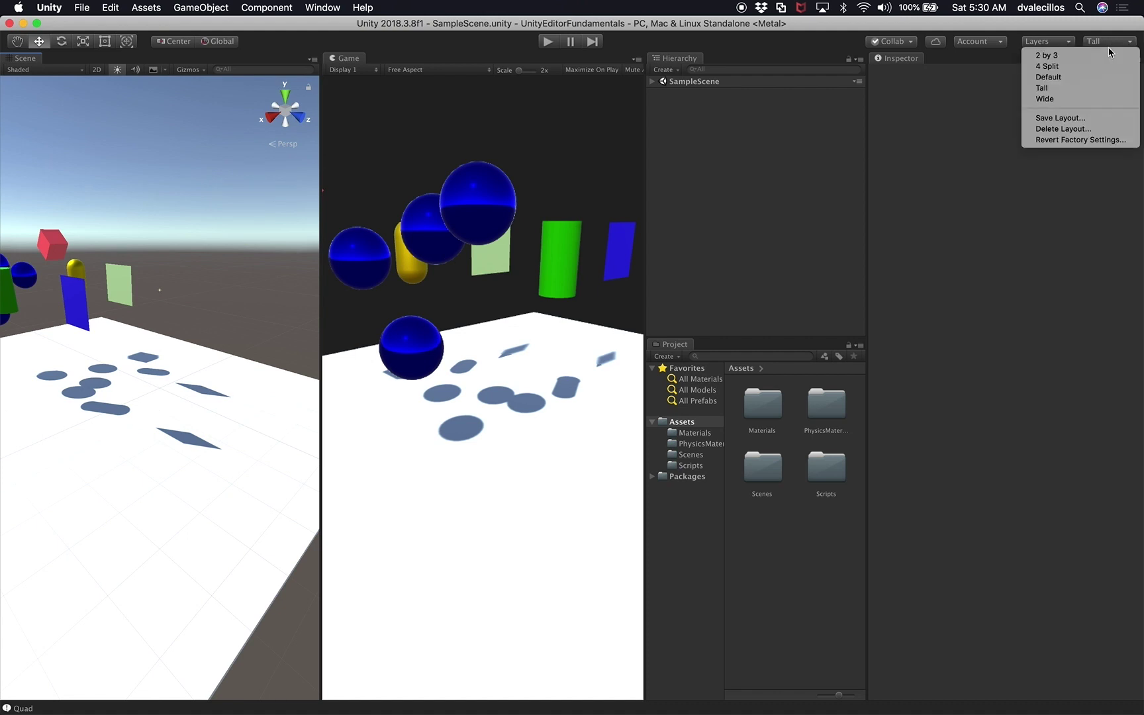
pyautogui.click(1063, 119)
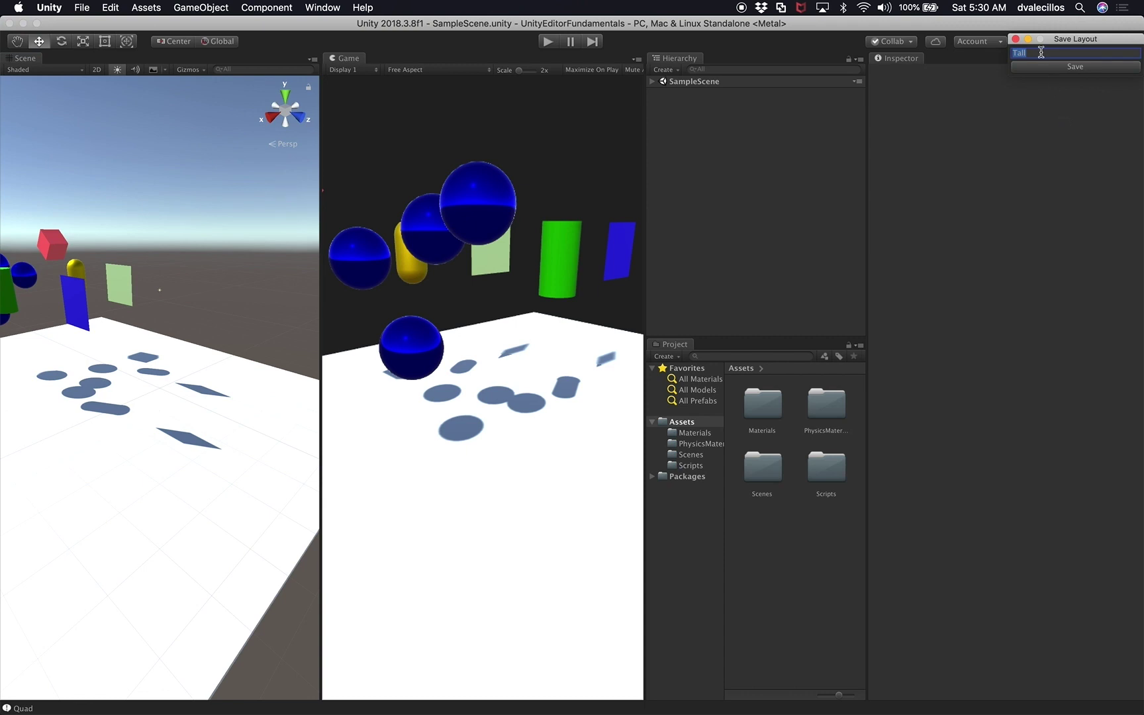
pyautogui.write('TallSceneGame')
pyautogui.click(1036, 67)
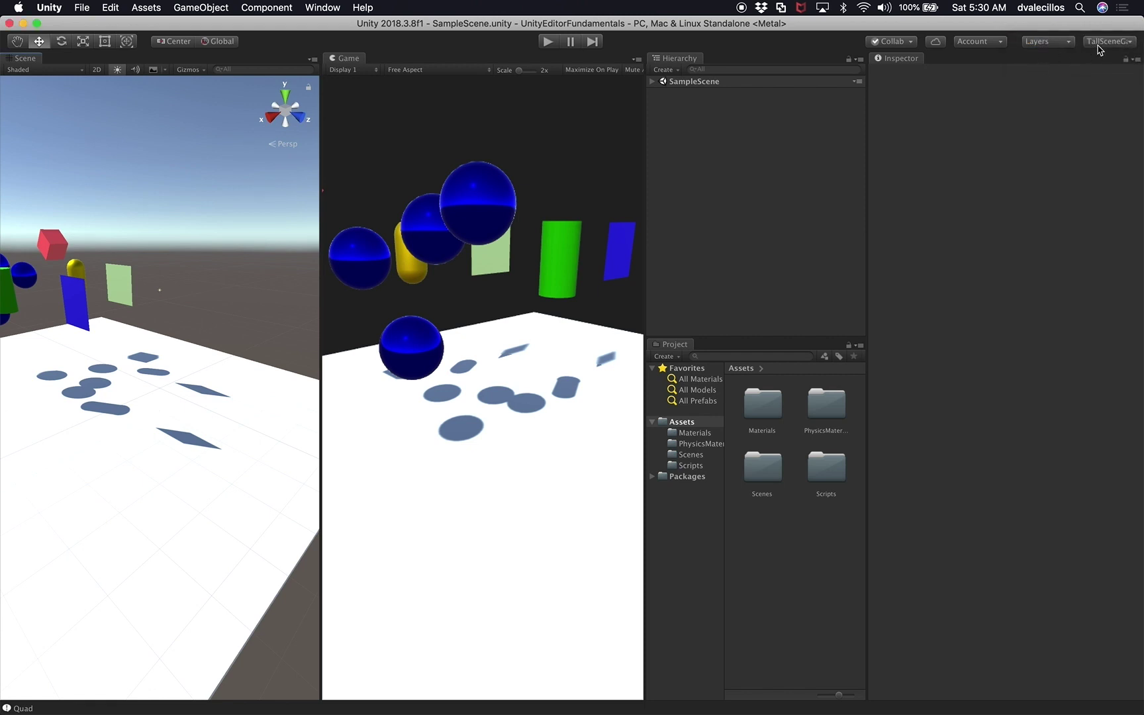
pyautogui.click(1101, 45)
pyautogui.click(1104, 55)
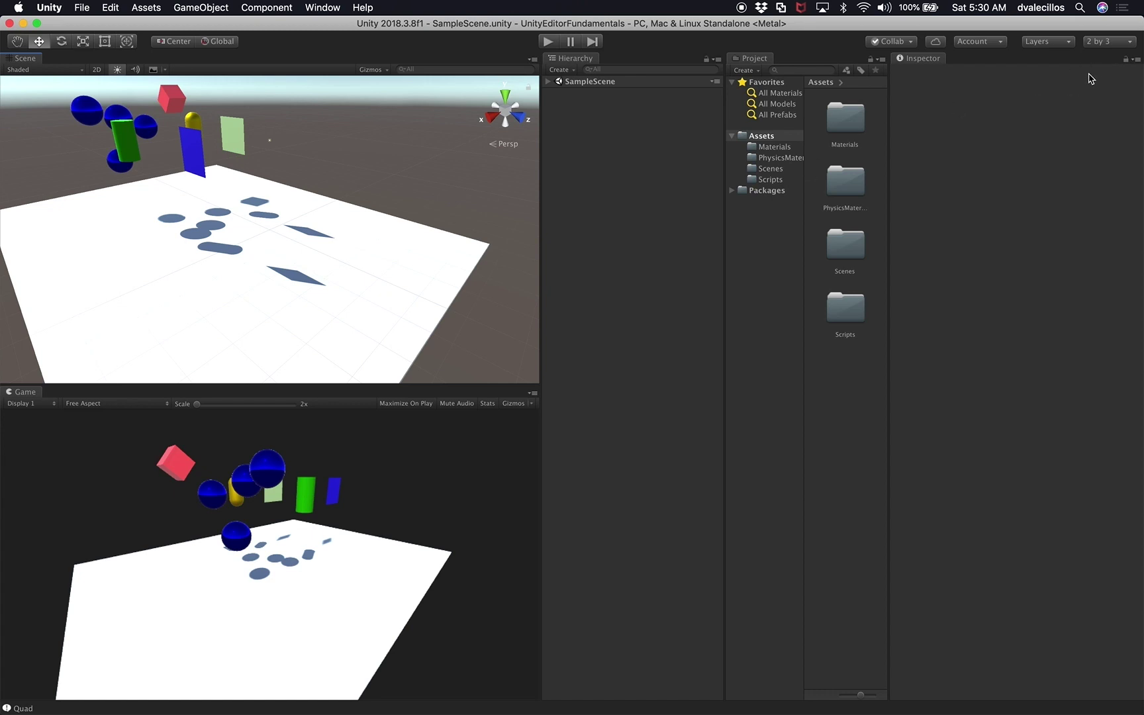
# Apply TallSceneGame, then dock the Game view beneath a widened Scene view.
pyautogui.click(1104, 43)
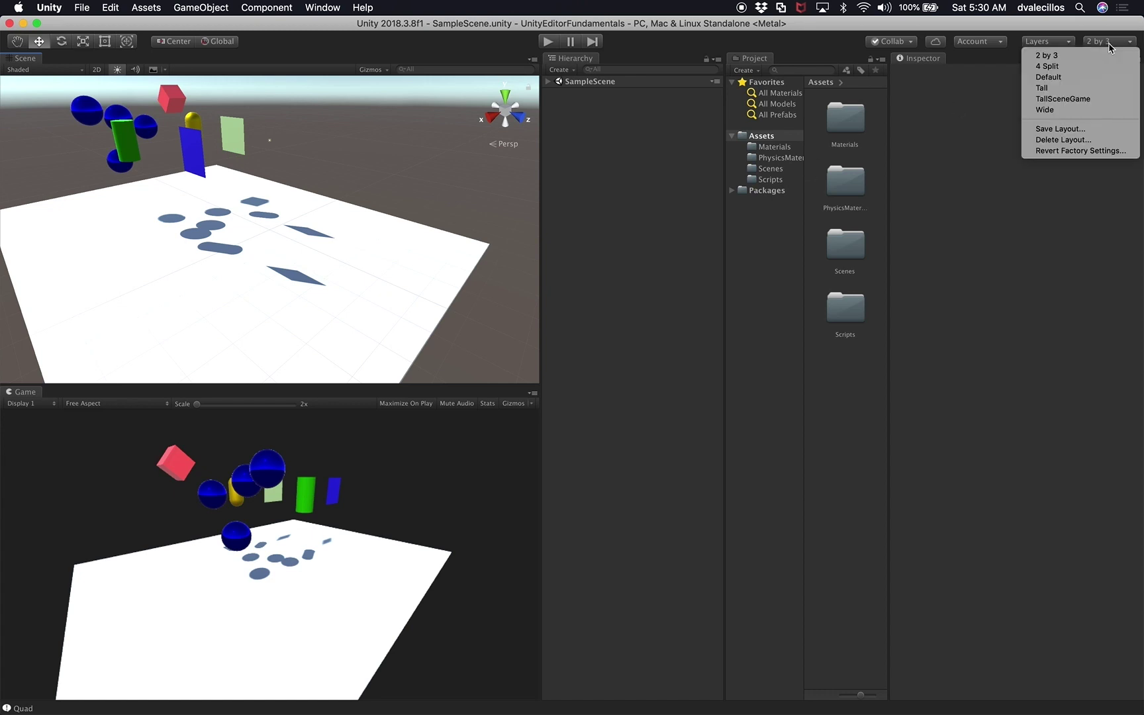
pyautogui.click(1063, 99)
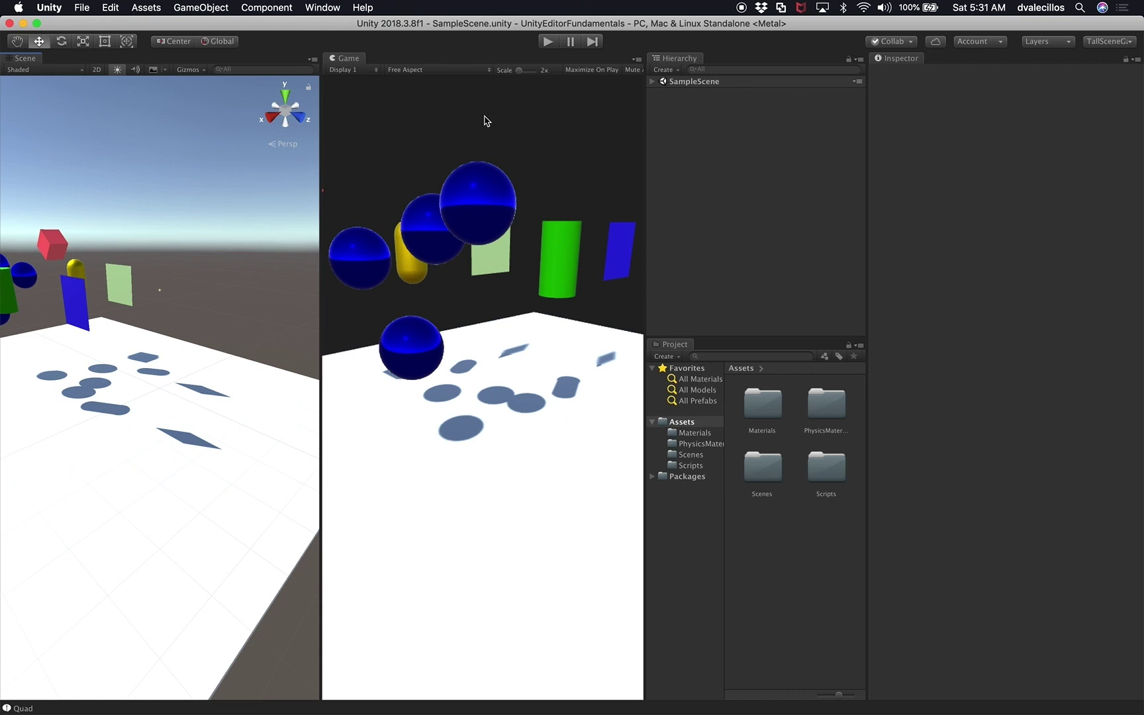
pyautogui.moveTo(357, 60); pyautogui.dragTo(289, 662)
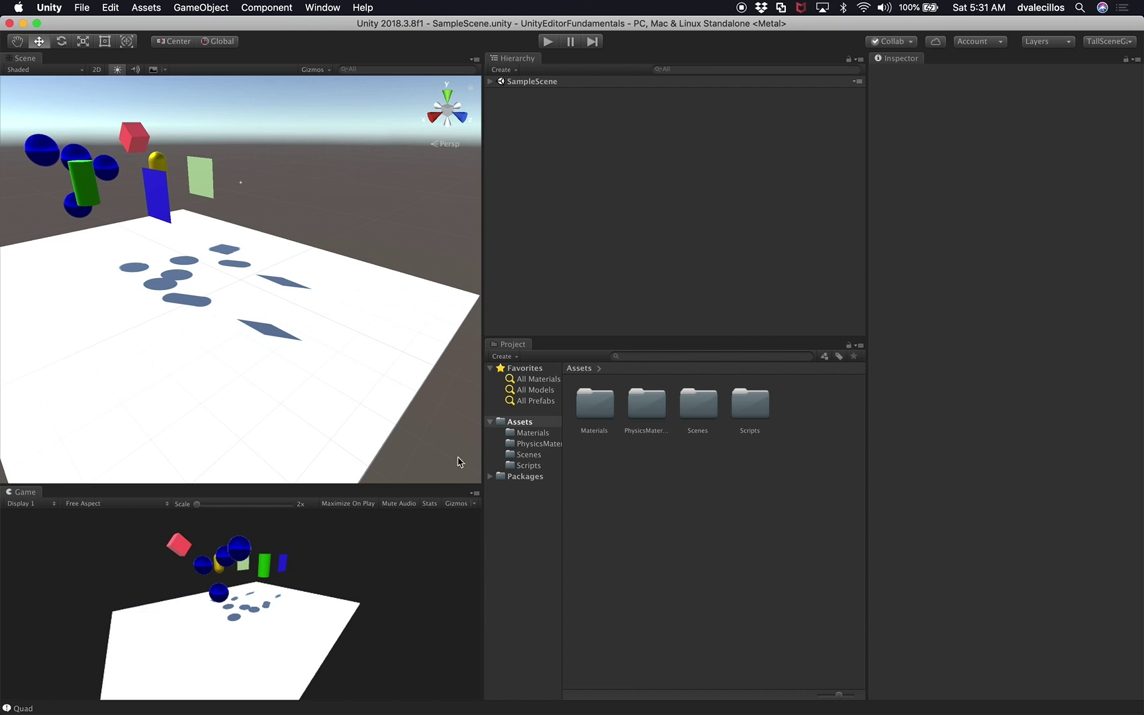
pyautogui.moveTo(480, 442); pyautogui.dragTo(790, 450)
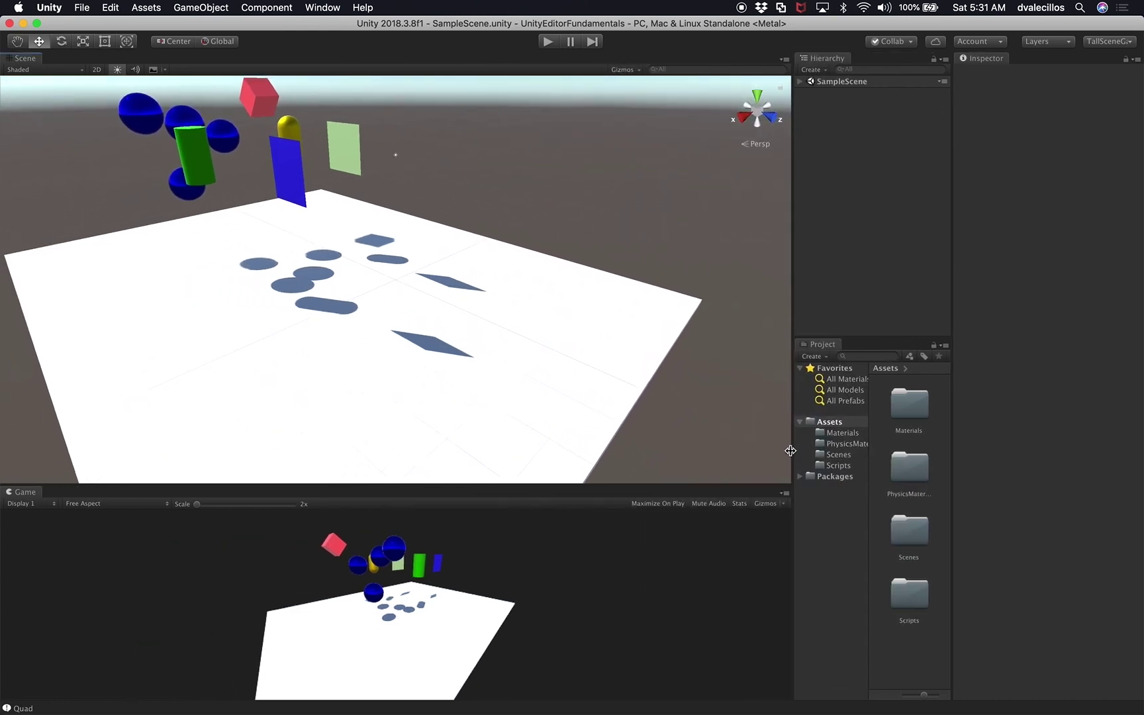
# Save this arrangement as the 'WideSceneGame' layout.
pyautogui.click(1086, 42)
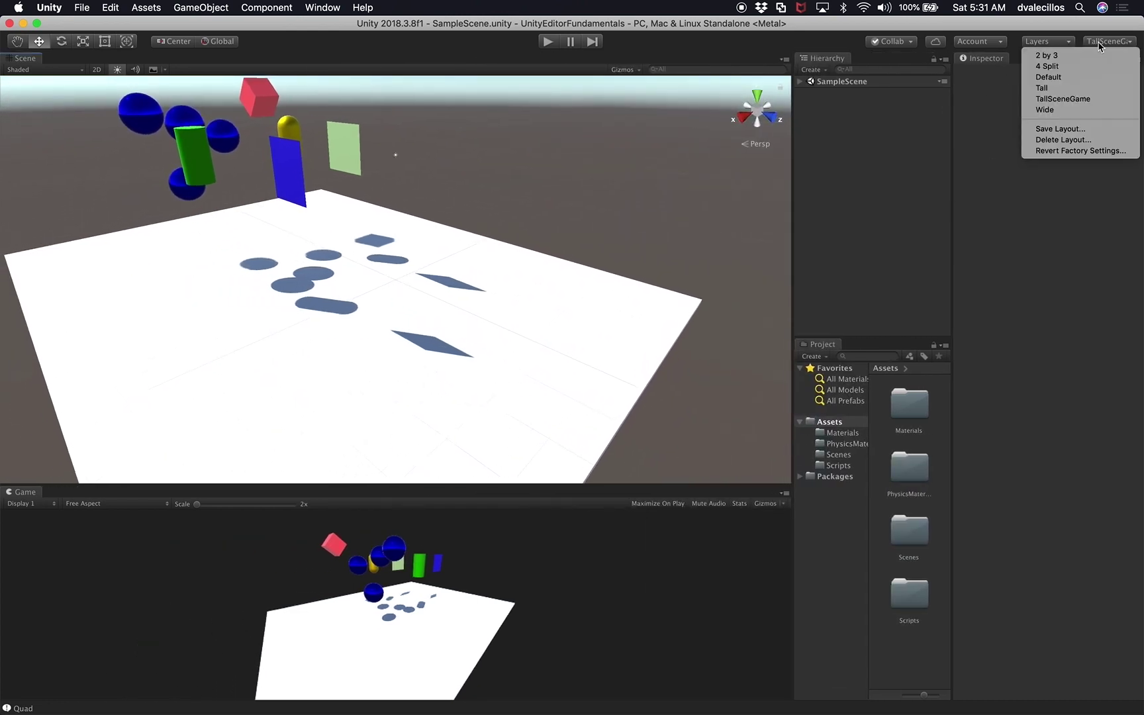
pyautogui.click(1080, 129)
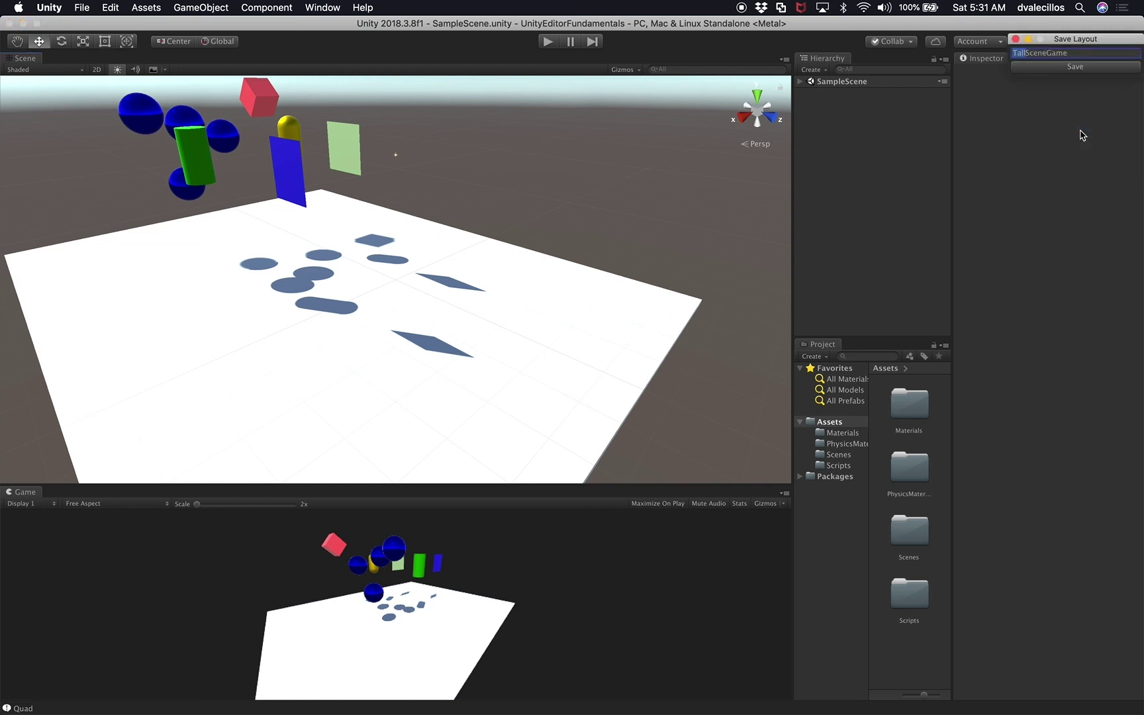
pyautogui.write('Wide')
pyautogui.click(1046, 66)
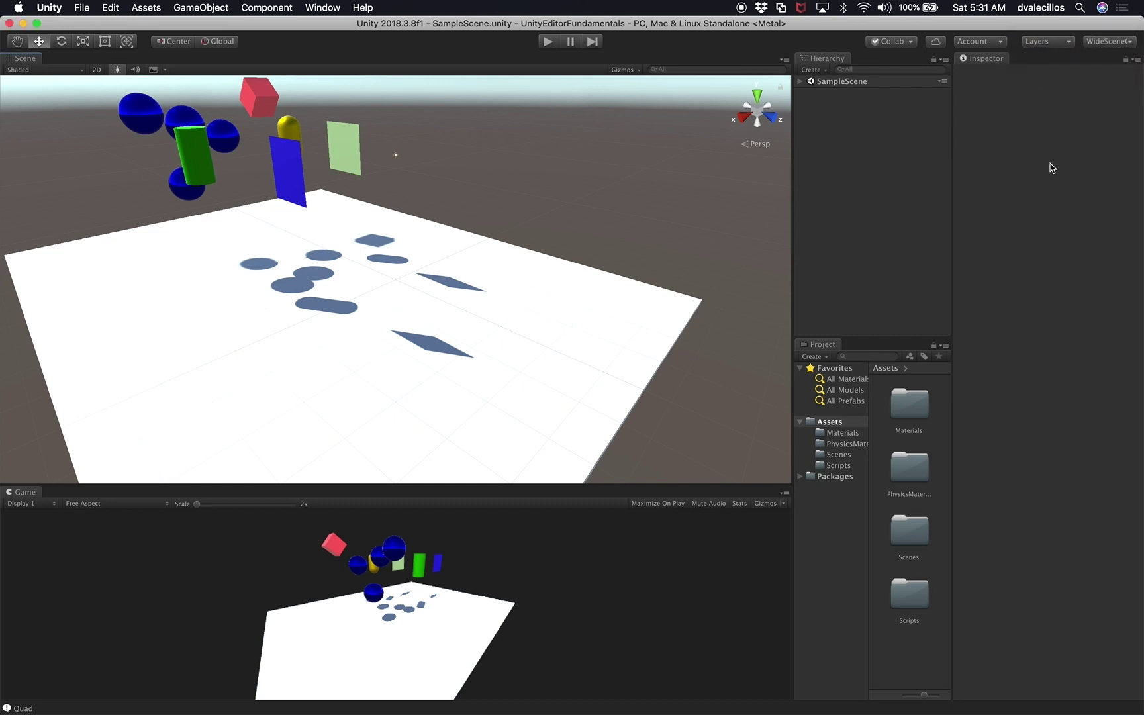
# Test the TallSceneGame and WideSceneGame layouts, then return to the Default layout.
pyautogui.click(1110, 41)
pyautogui.click(1091, 99)
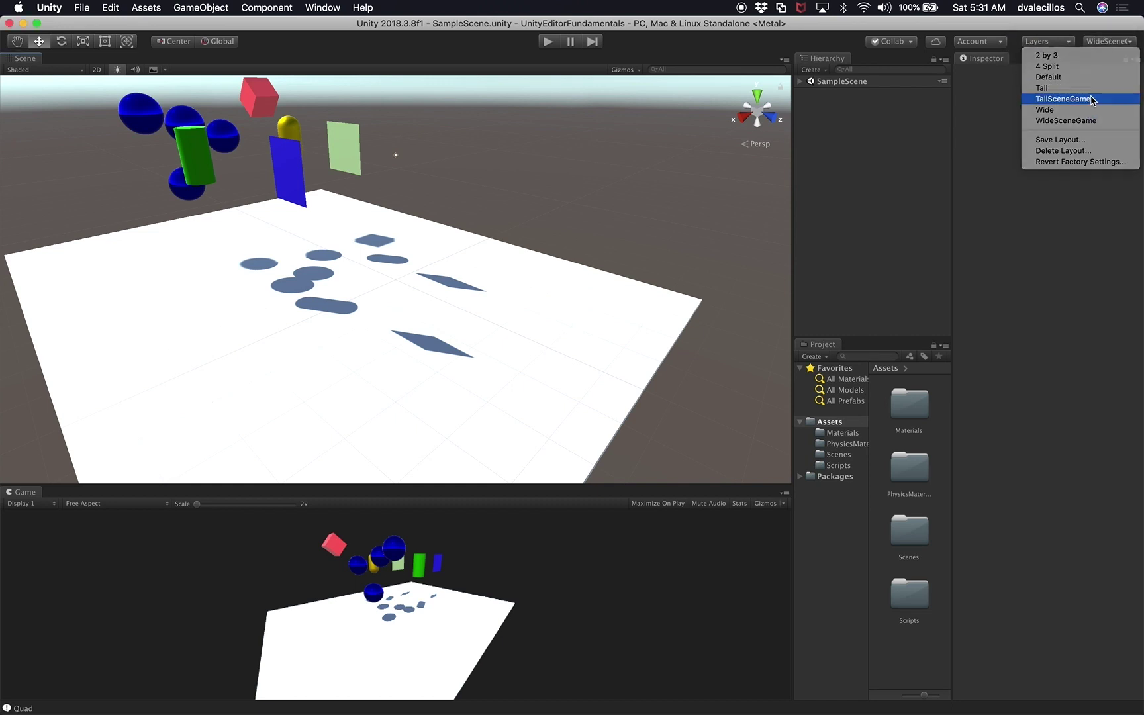
pyautogui.click(1100, 42)
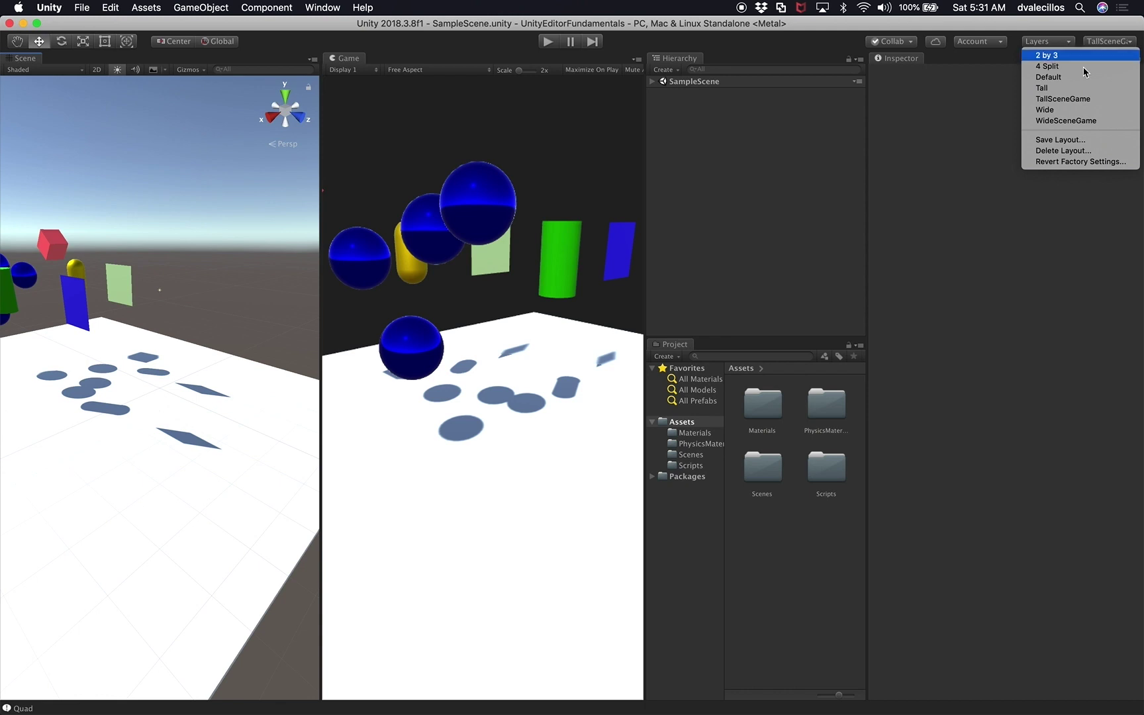
pyautogui.click(1064, 121)
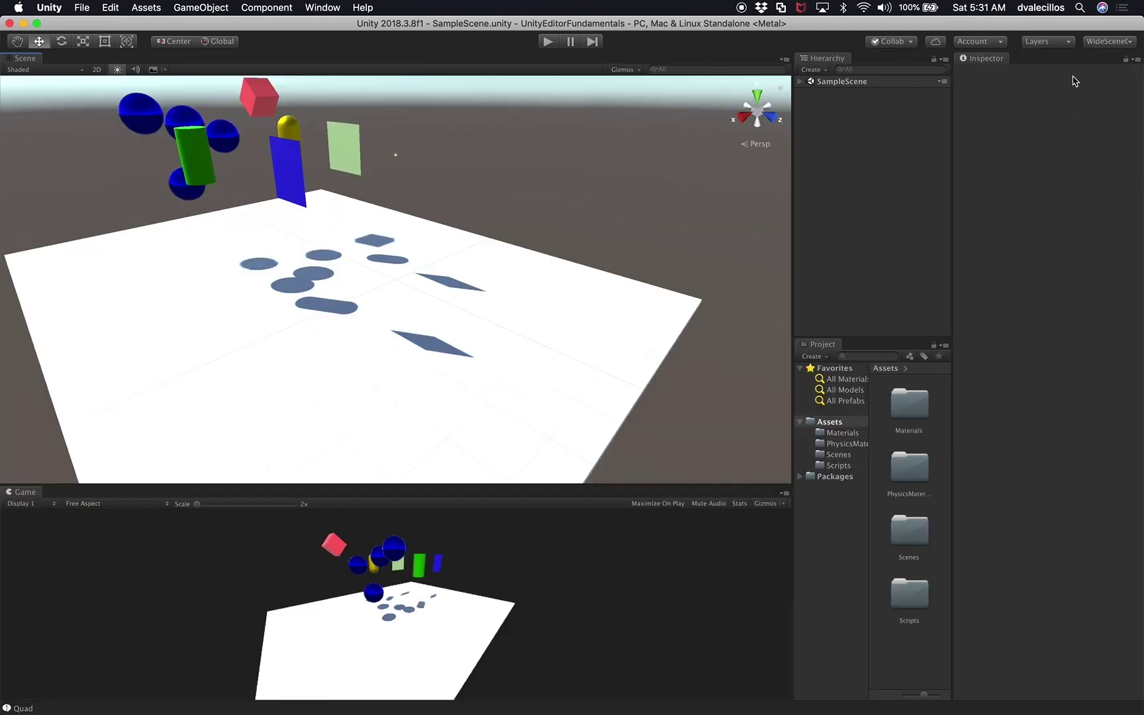
pyautogui.click(1097, 41)
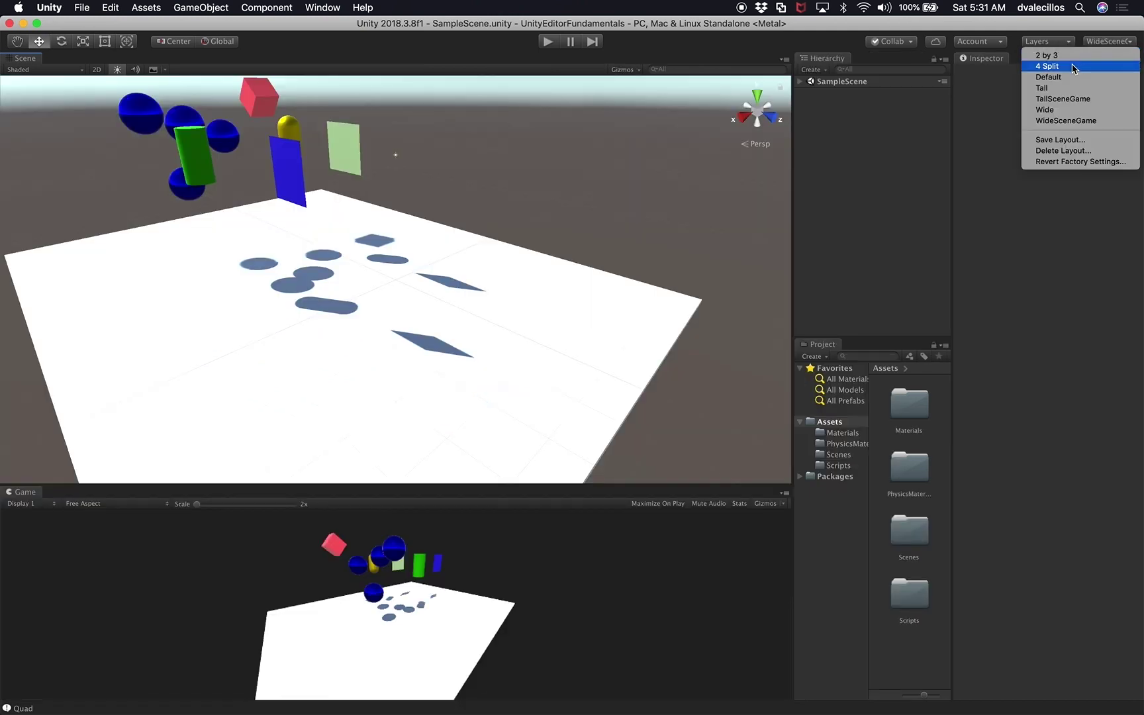
pyautogui.click(1068, 77)
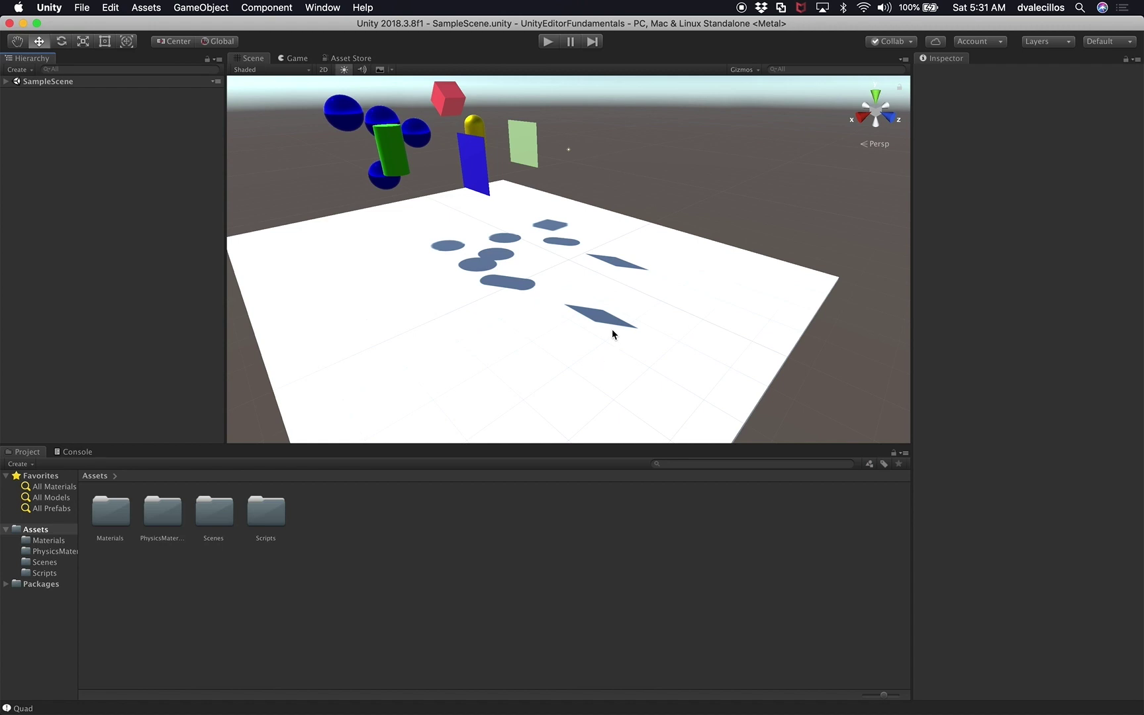
pyautogui.click(1096, 41)
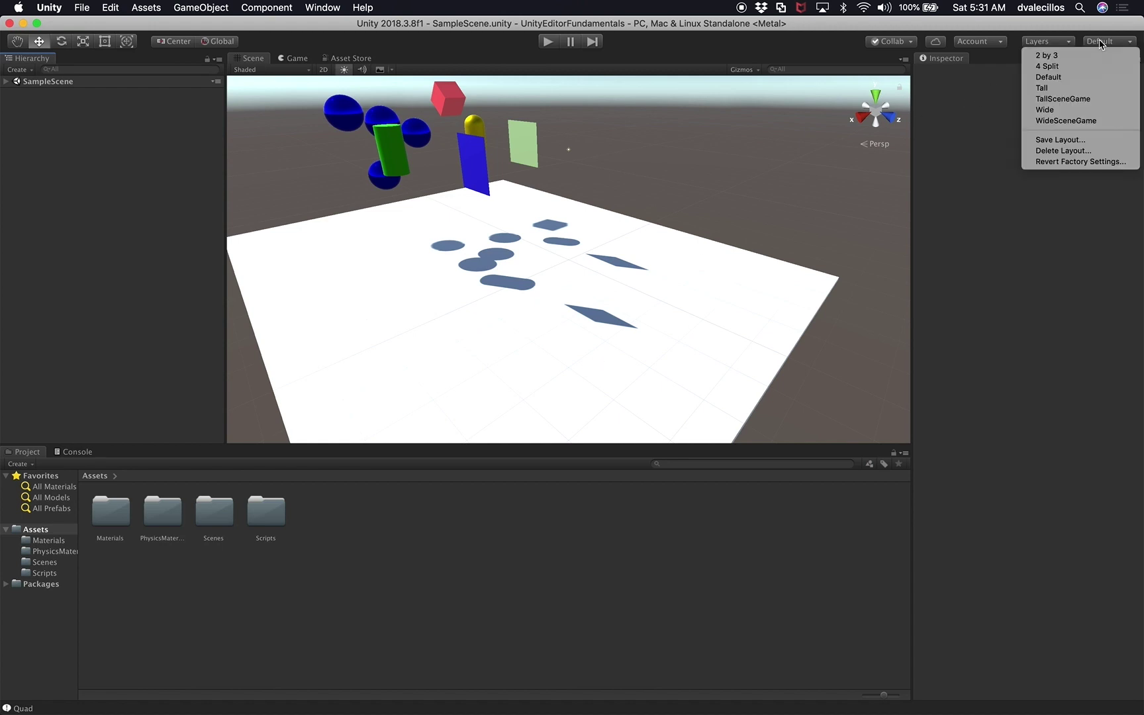
# Apply WideSceneGame and move the Hierarchy and Project tabs beside the Inspector.
pyautogui.click(1078, 121)
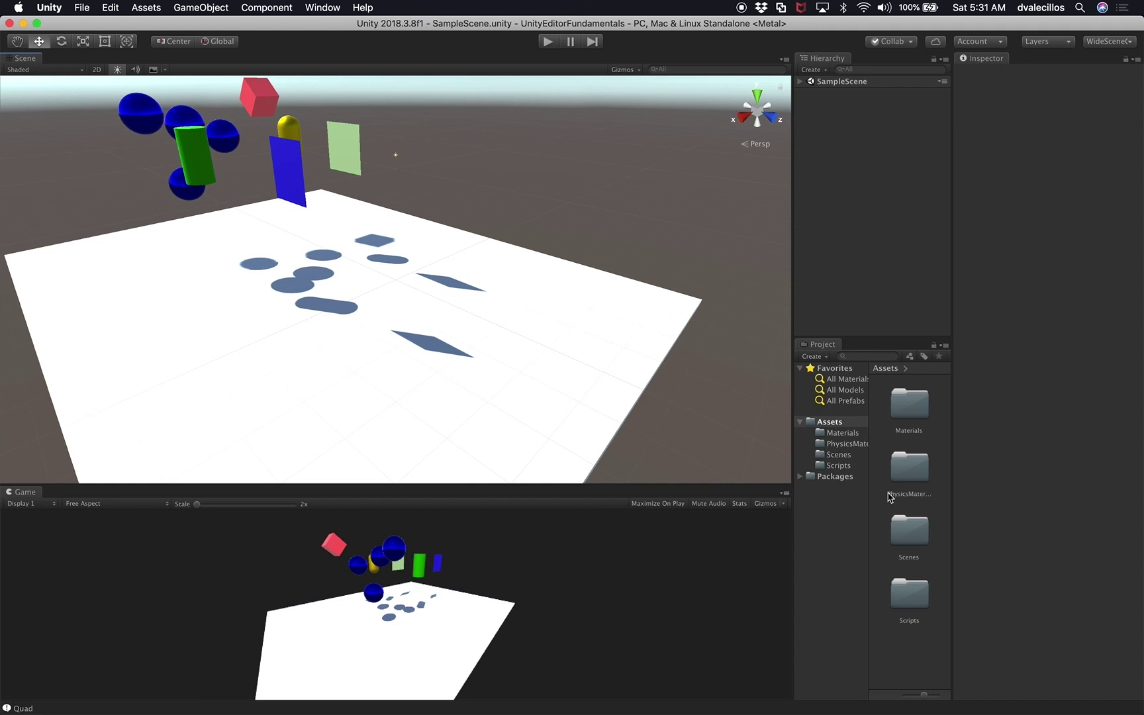
pyautogui.moveTo(813, 58); pyautogui.dragTo(1040, 58)
pyautogui.moveTo(821, 61); pyautogui.dragTo(1013, 59)
pyautogui.moveTo(869, 240); pyautogui.dragTo(956, 248)
pyautogui.click(993, 60)
pyautogui.click(1031, 59)
pyautogui.click(1069, 61)
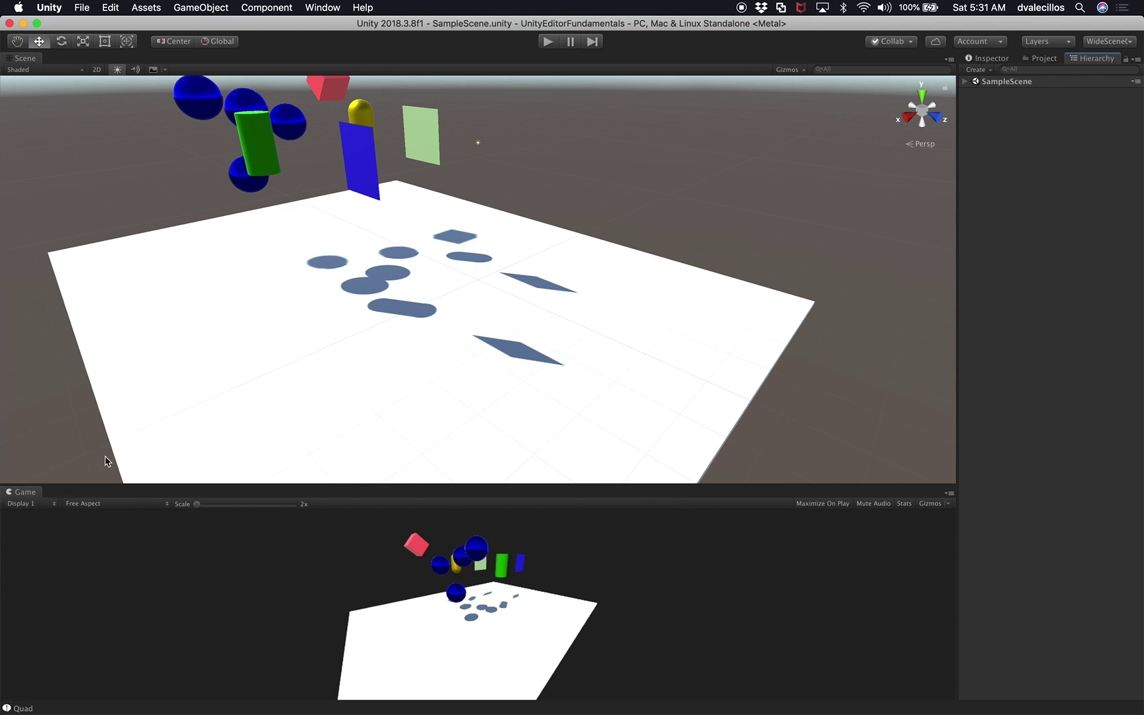
# Dock the Scene view under the Hierarchy so Game fills the window, then select Ground and the green cylinder.
pyautogui.click(16, 497)
pyautogui.moveTo(14, 59); pyautogui.dragTo(1060, 616)
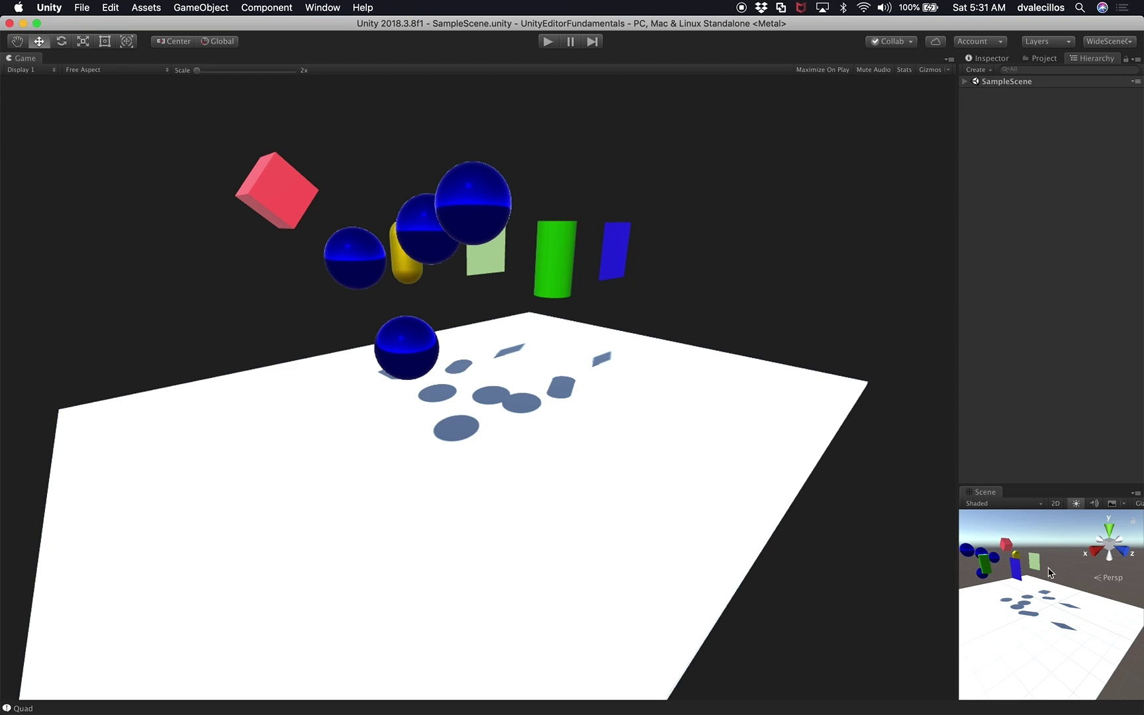
pyautogui.moveTo(964, 339); pyautogui.dragTo(961, 336)
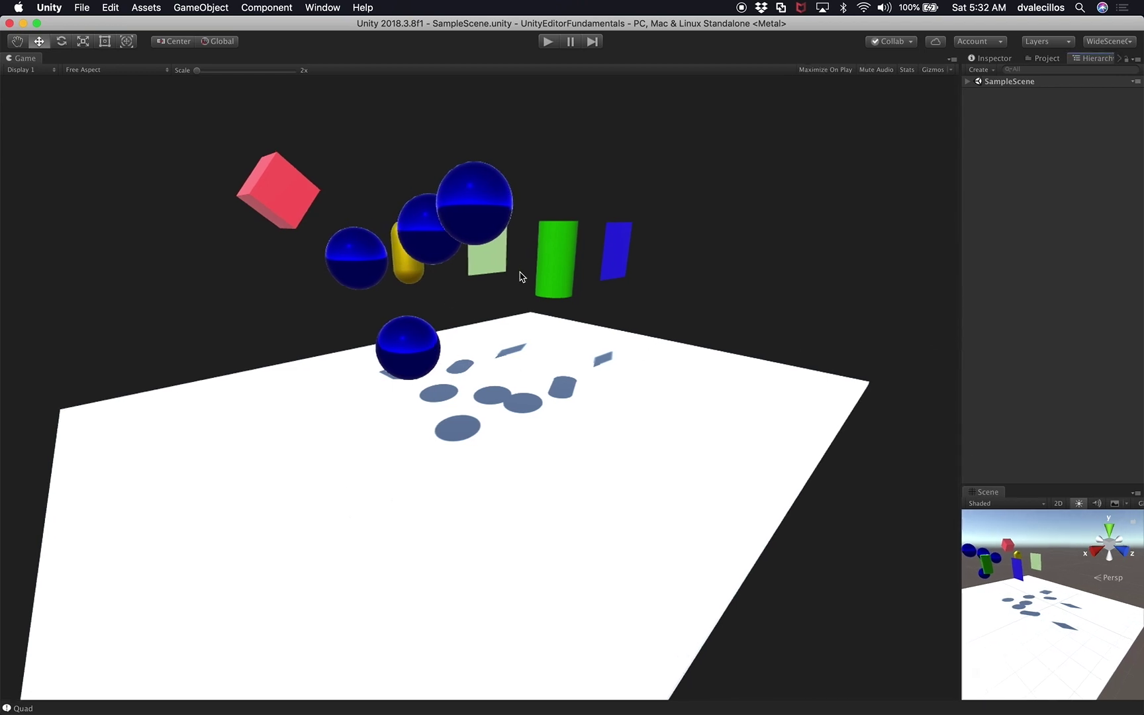
pyautogui.click(1011, 586)
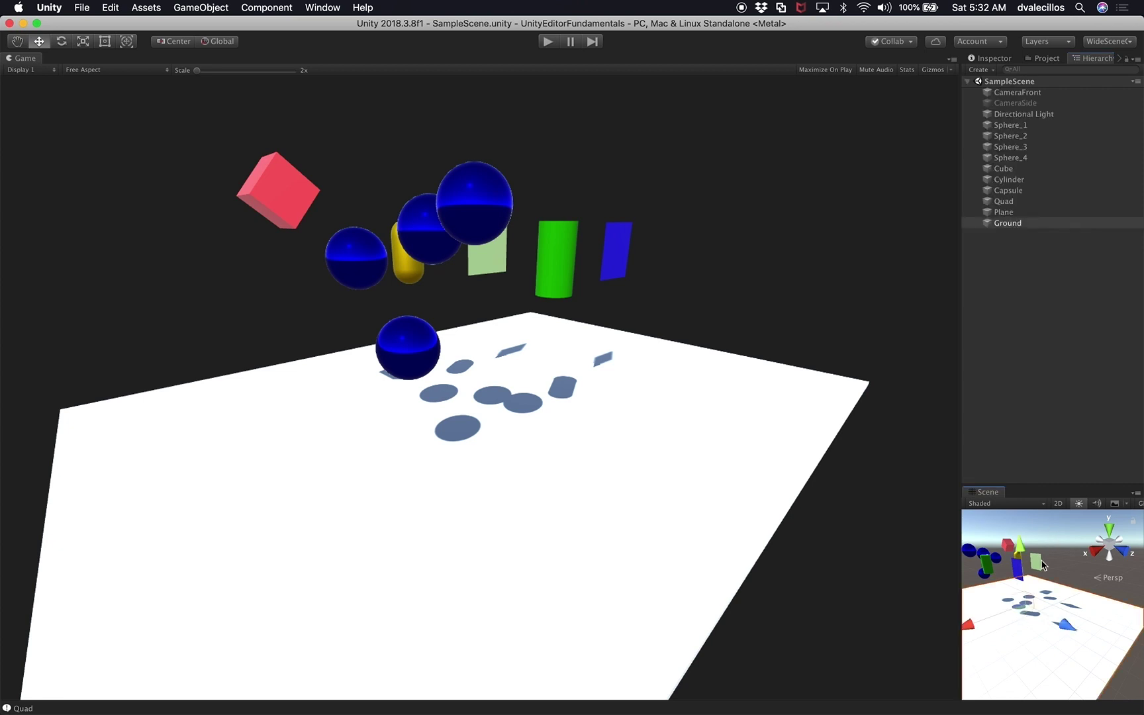
pyautogui.click(993, 571)
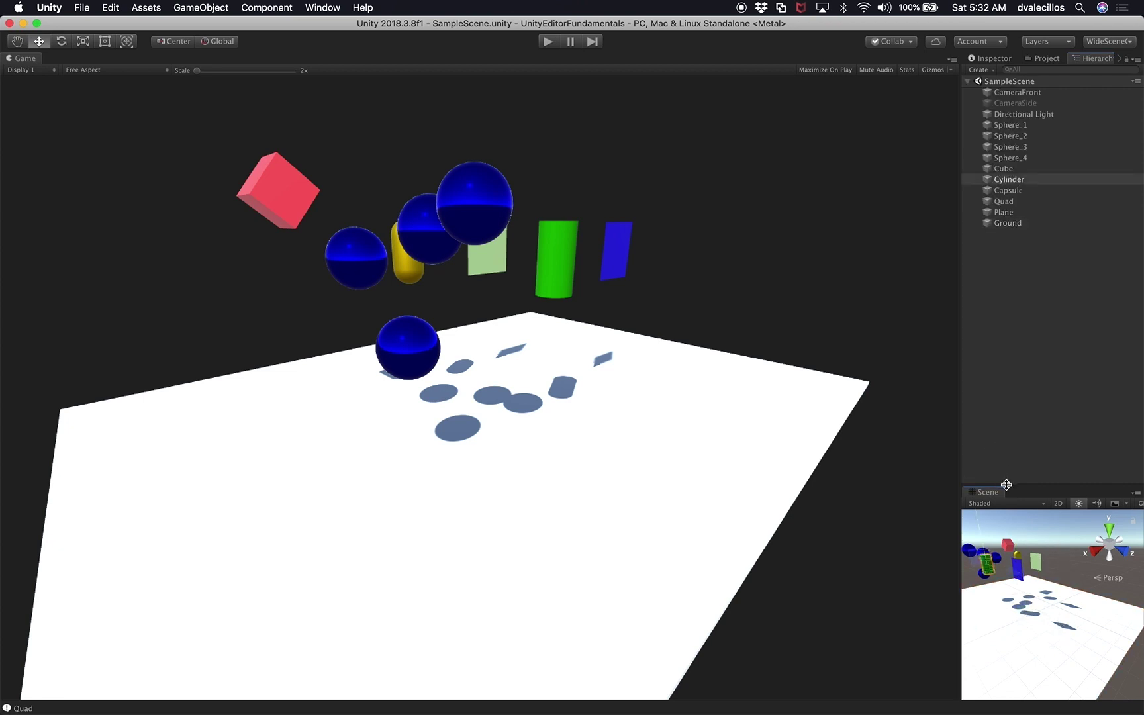
# Save the arrangement as the 'GameLarge' layout and switch to the 2 by 3 layout.
pyautogui.click(1116, 42)
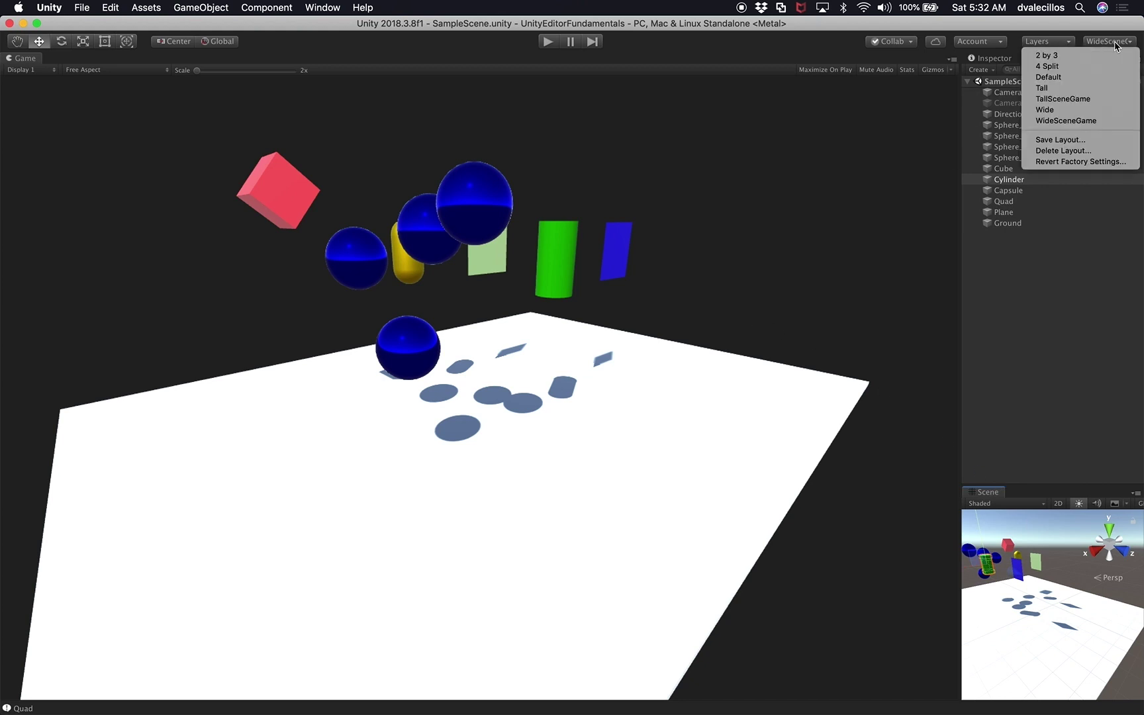
pyautogui.click(1060, 140)
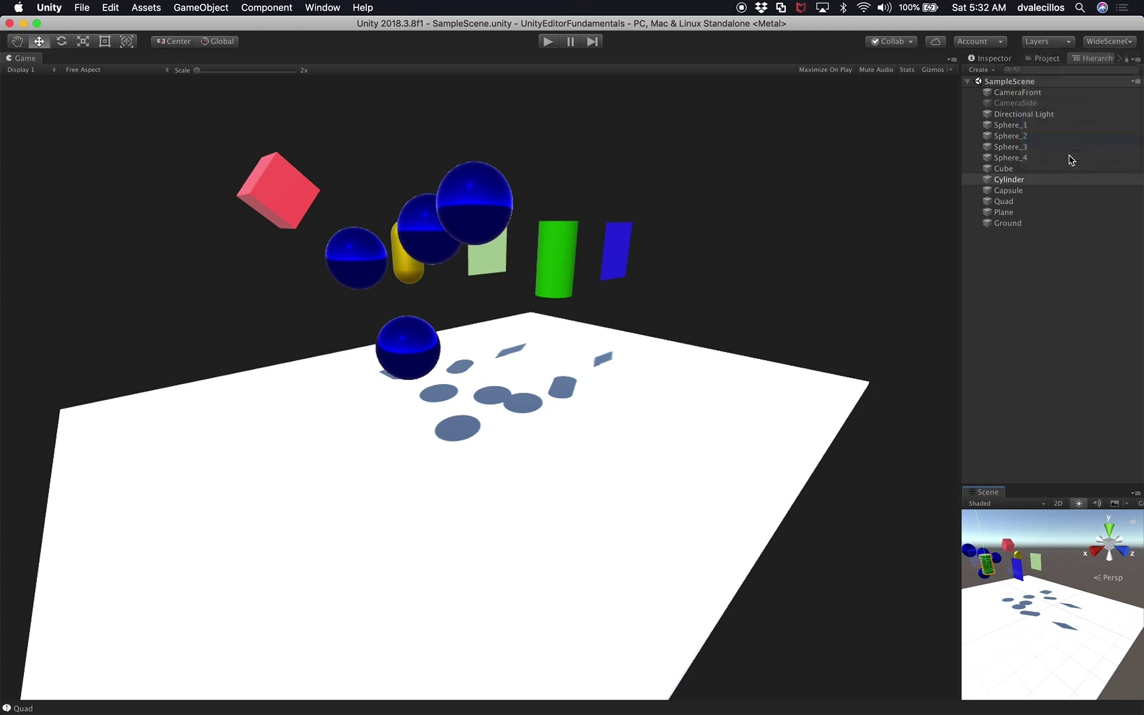
pyautogui.write('GameLag')
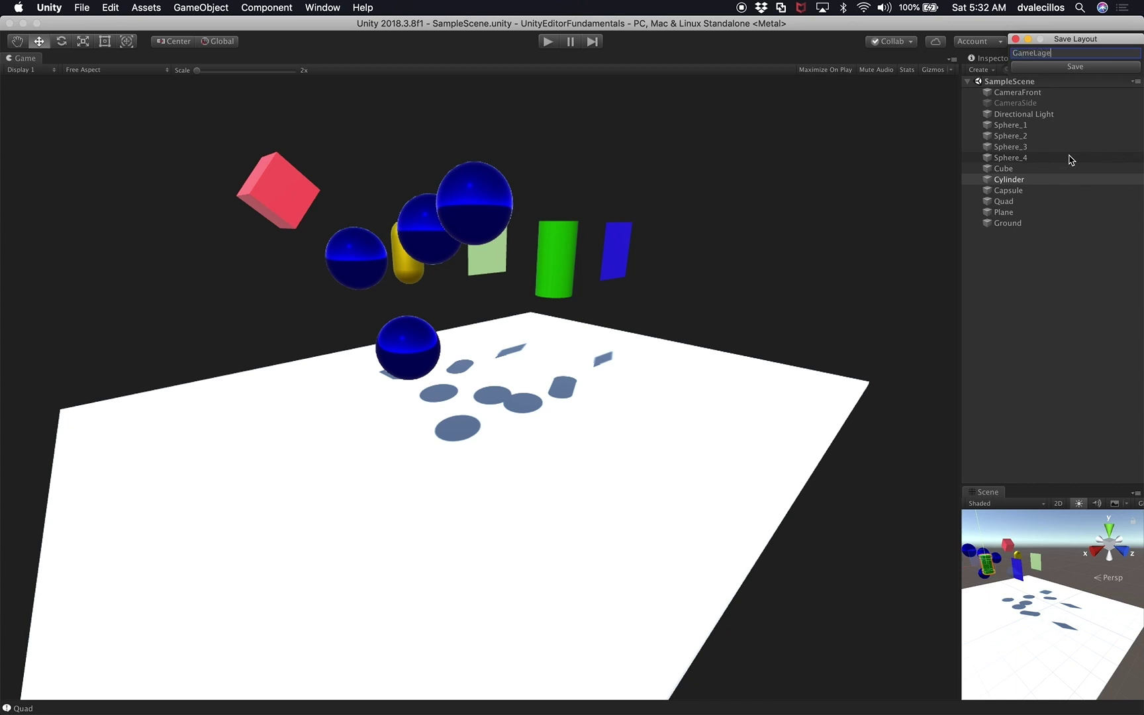
pyautogui.write('e')
pyautogui.click(1030, 67)
pyautogui.click(1109, 42)
pyautogui.click(1111, 53)
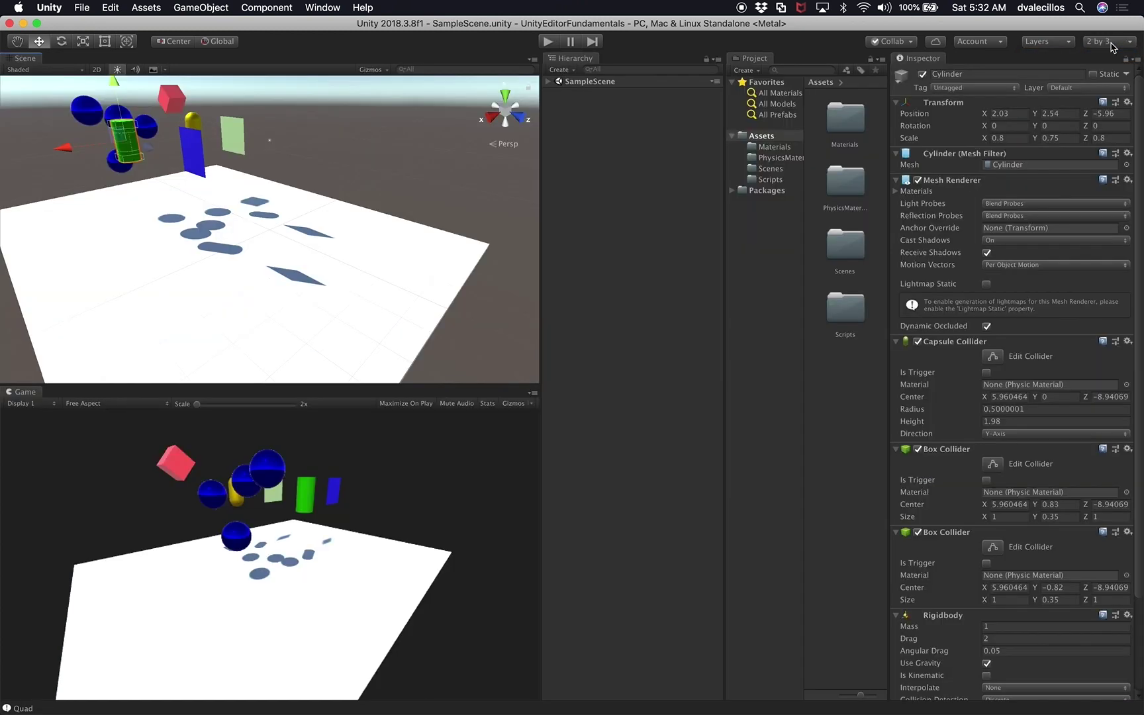
pyautogui.click(1113, 45)
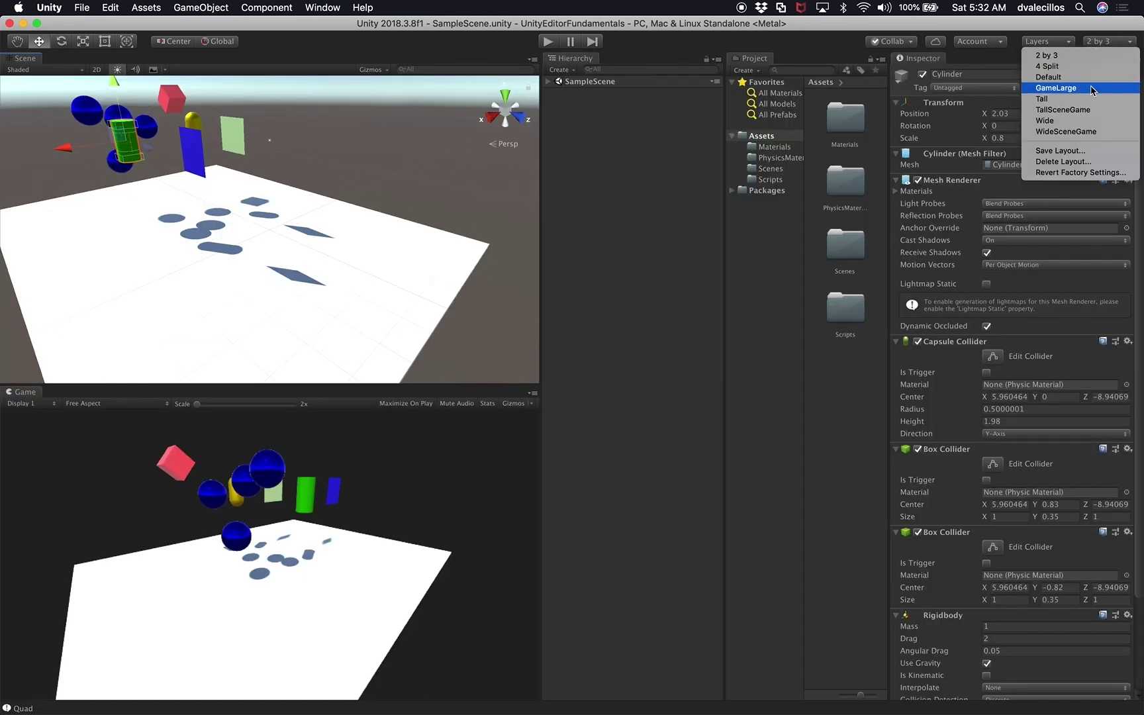
# Apply TallSceneGame, WideSceneGame and GameLarge in turn, then return to 2 by 3.
pyautogui.click(1083, 110)
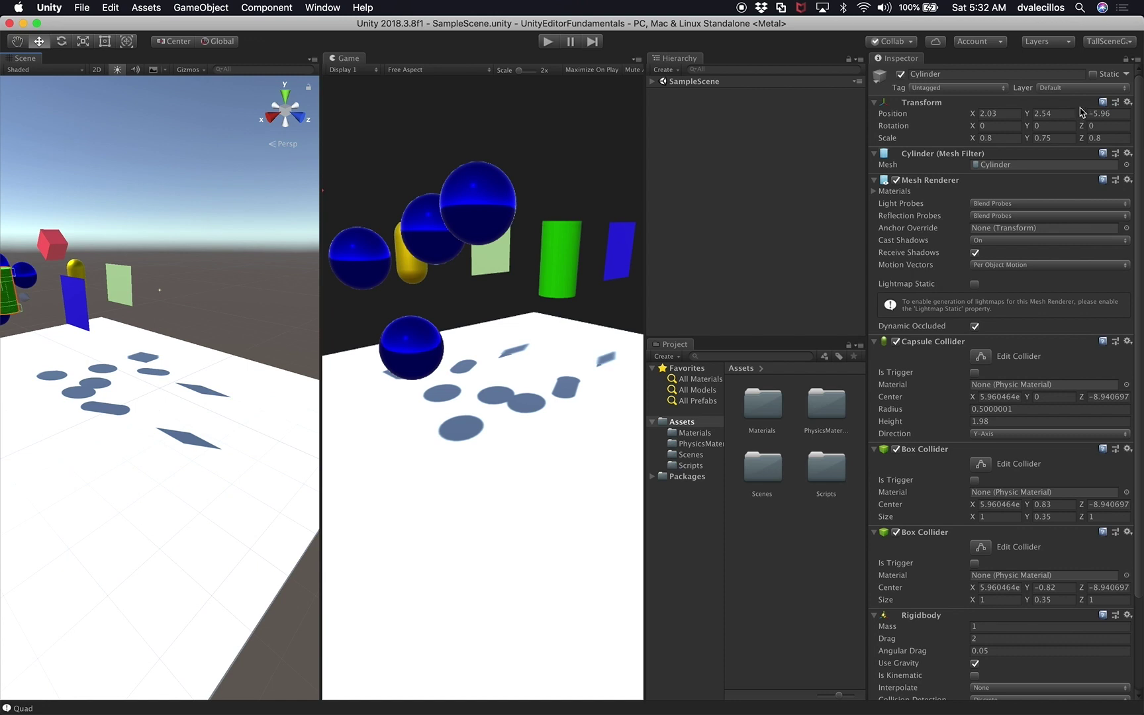
pyautogui.click(1104, 42)
pyautogui.click(1089, 132)
pyautogui.click(1107, 42)
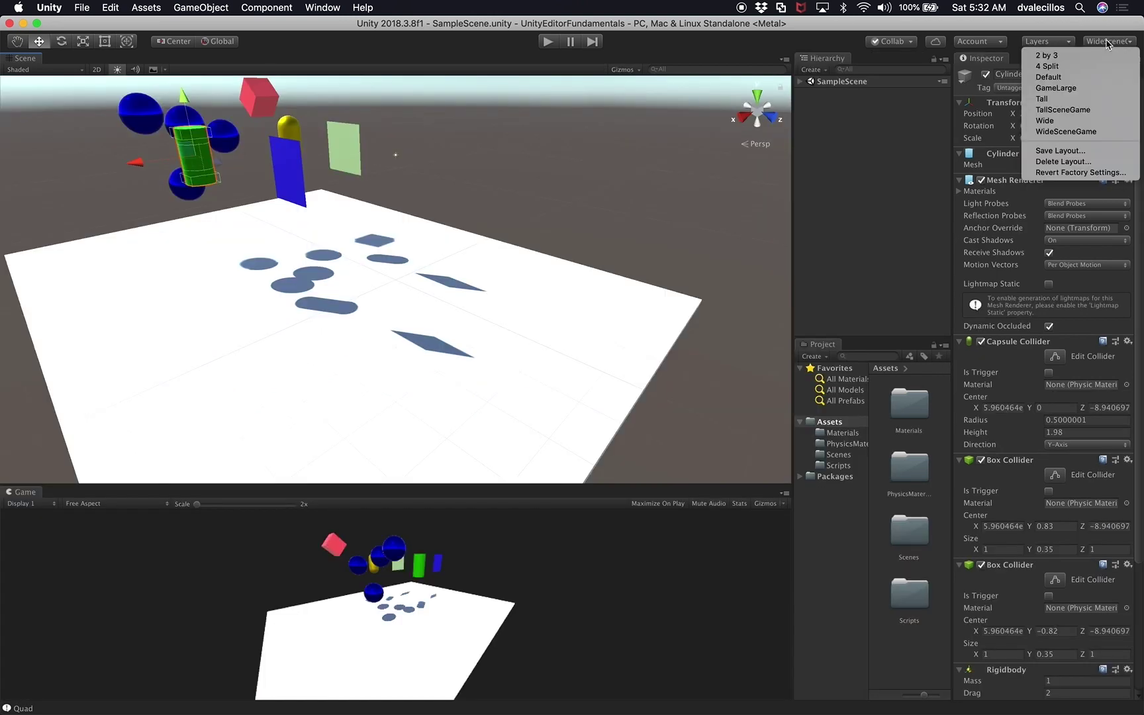
pyautogui.click(1083, 88)
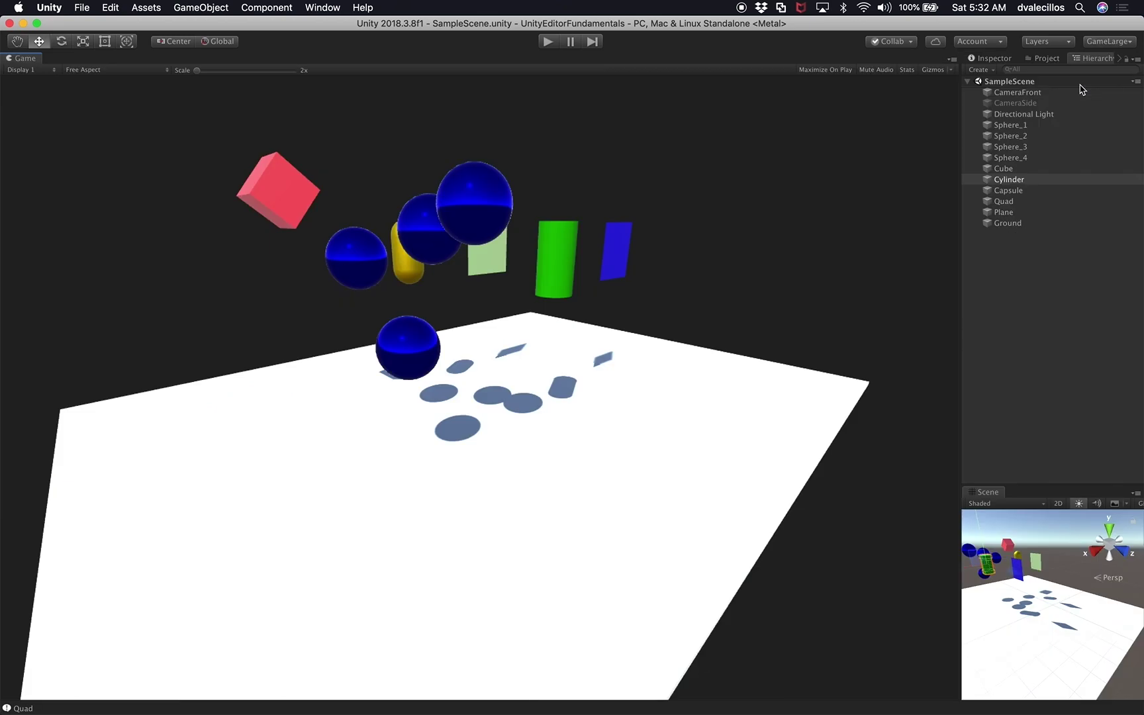
pyautogui.click(1112, 42)
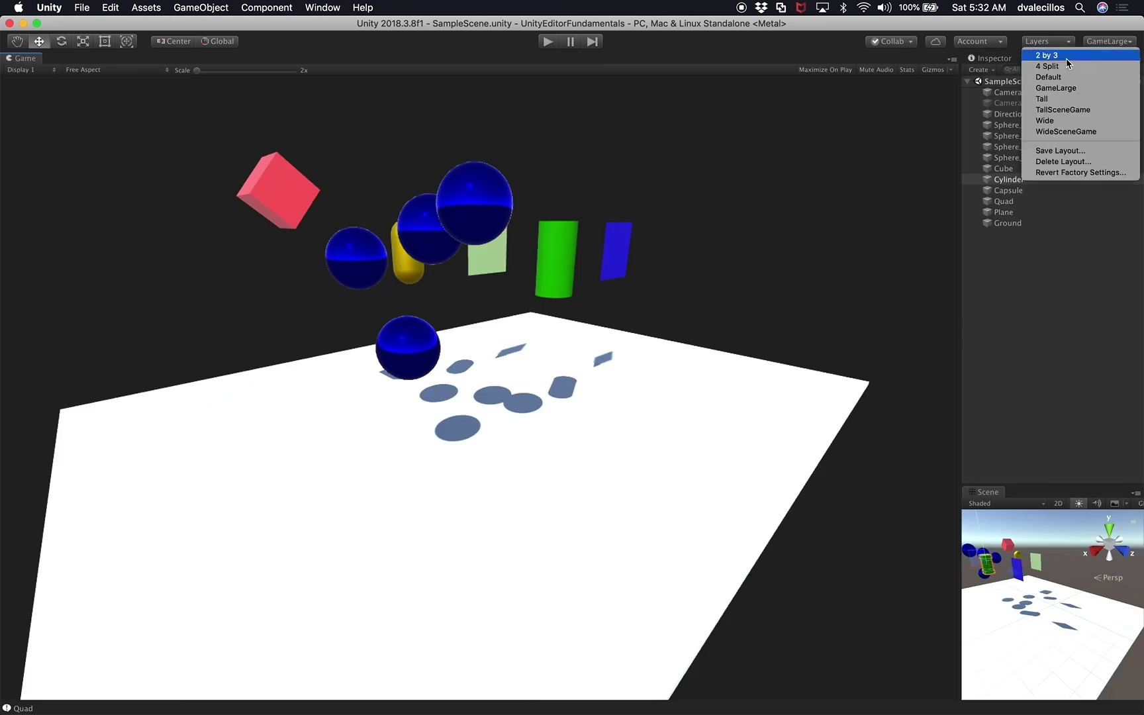
pyautogui.click(1065, 56)
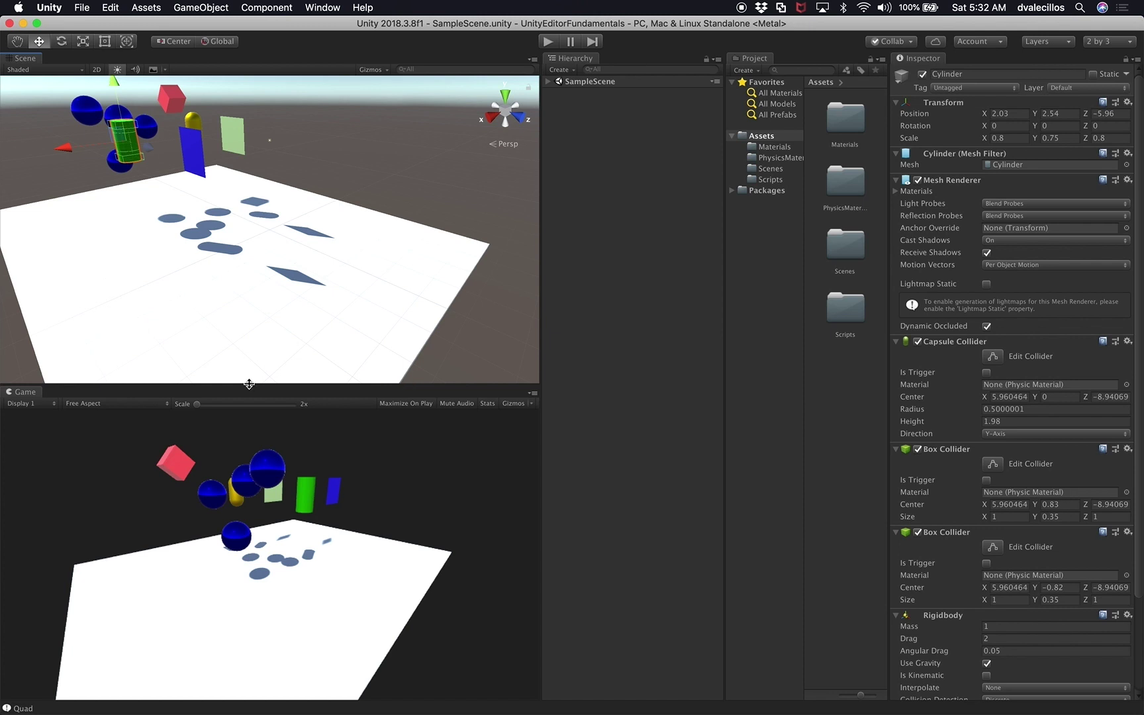
# Try docking the Game view below the Hierarchy and Project panels.
pyautogui.moveTo(22, 392); pyautogui.dragTo(649, 616)
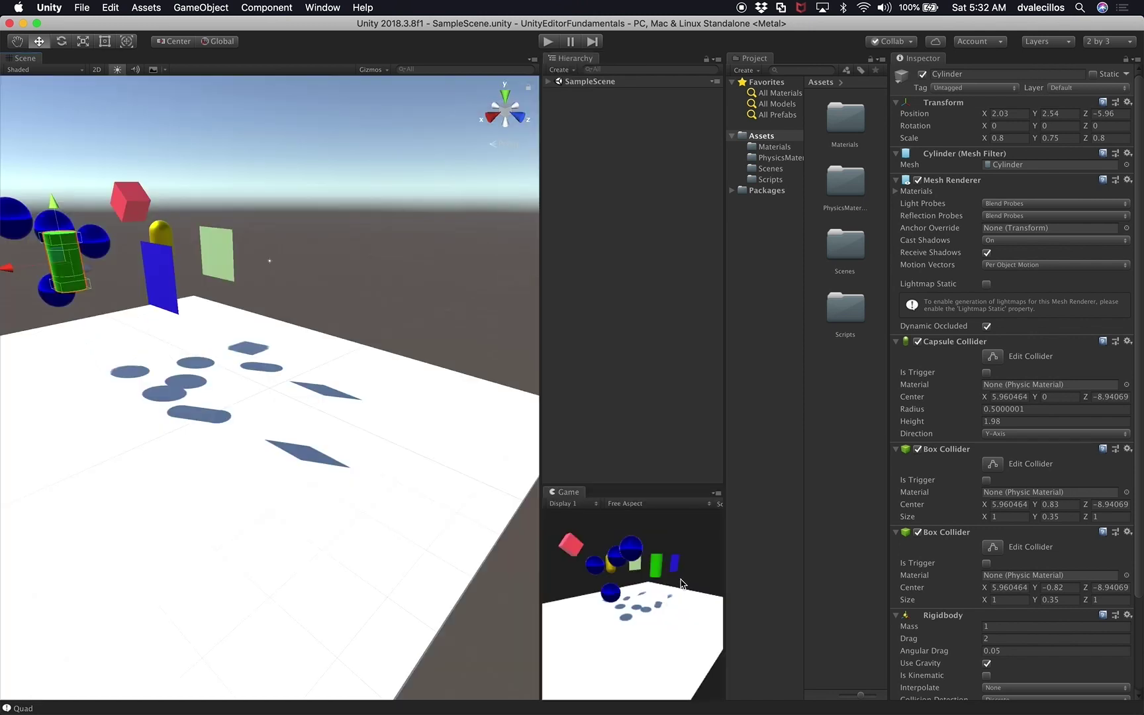
pyautogui.moveTo(564, 495); pyautogui.dragTo(762, 583)
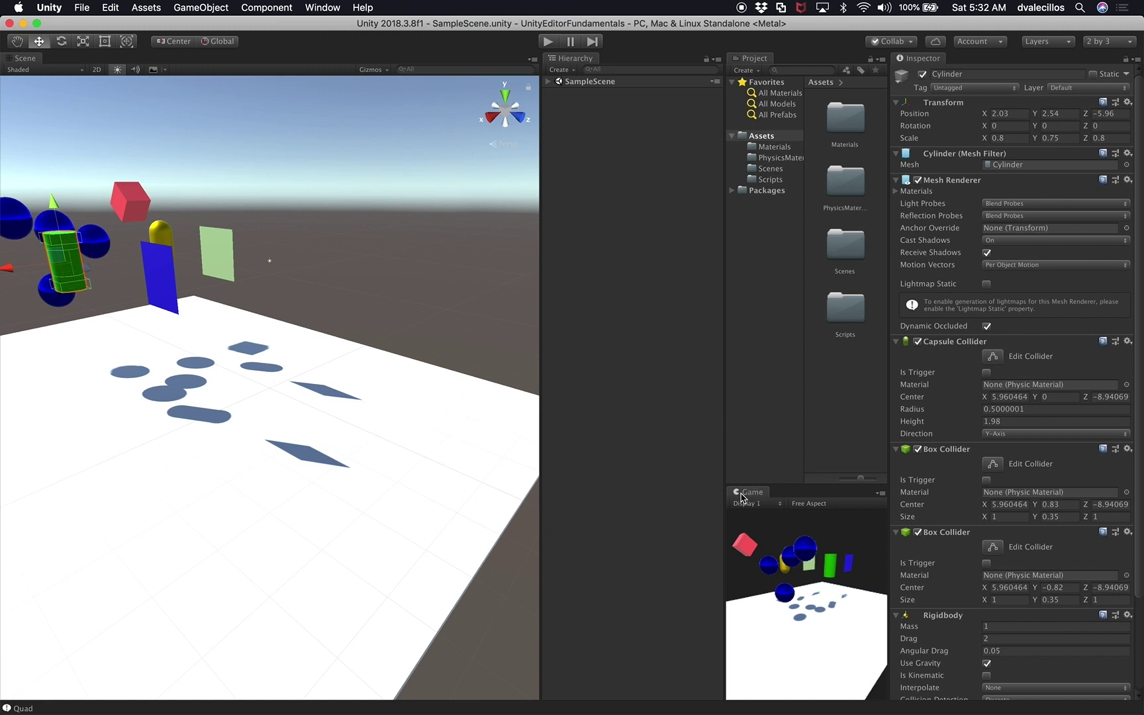
pyautogui.moveTo(746, 495)
pyautogui.mouseDown()
pyautogui.moveTo(685, 483)
pyautogui.moveTo(608, 542)
pyautogui.moveTo(572, 506)
pyautogui.moveTo(781, 575)
pyautogui.moveTo(748, 494)
pyautogui.mouseUp()
# Pop the Game view out as a floating window and enlarge it.
pyautogui.moveTo(747, 495); pyautogui.dragTo(261, 415)
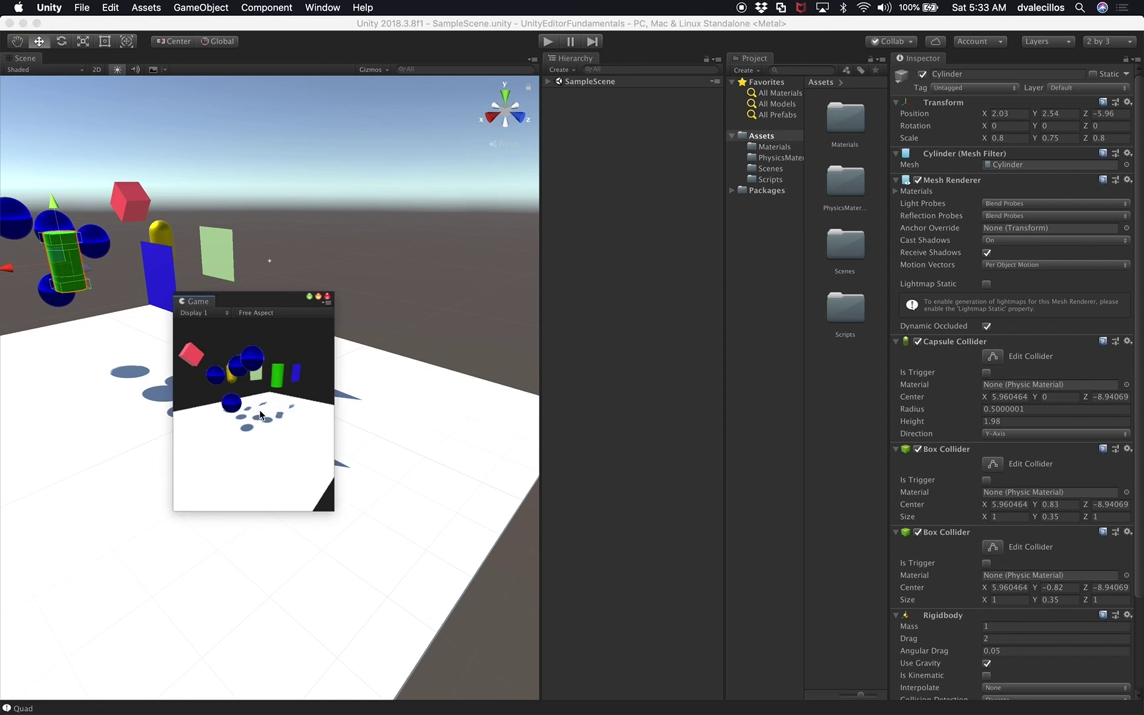
pyautogui.moveTo(285, 299); pyautogui.dragTo(372, 228)
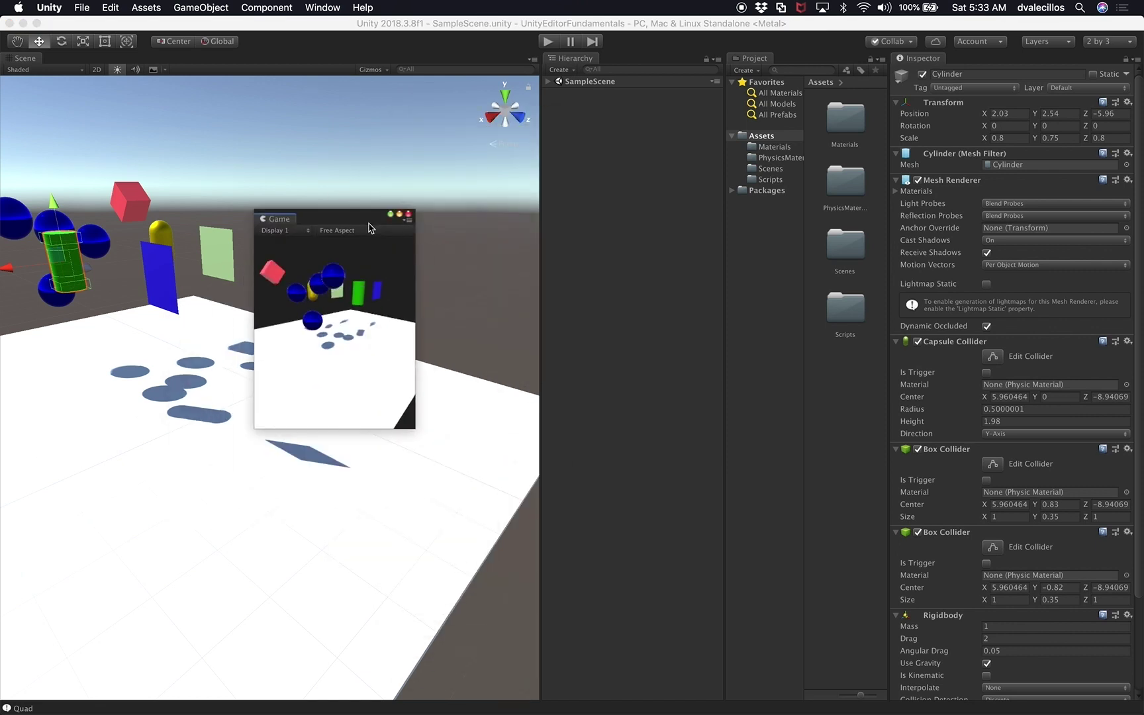
pyautogui.click(406, 431)
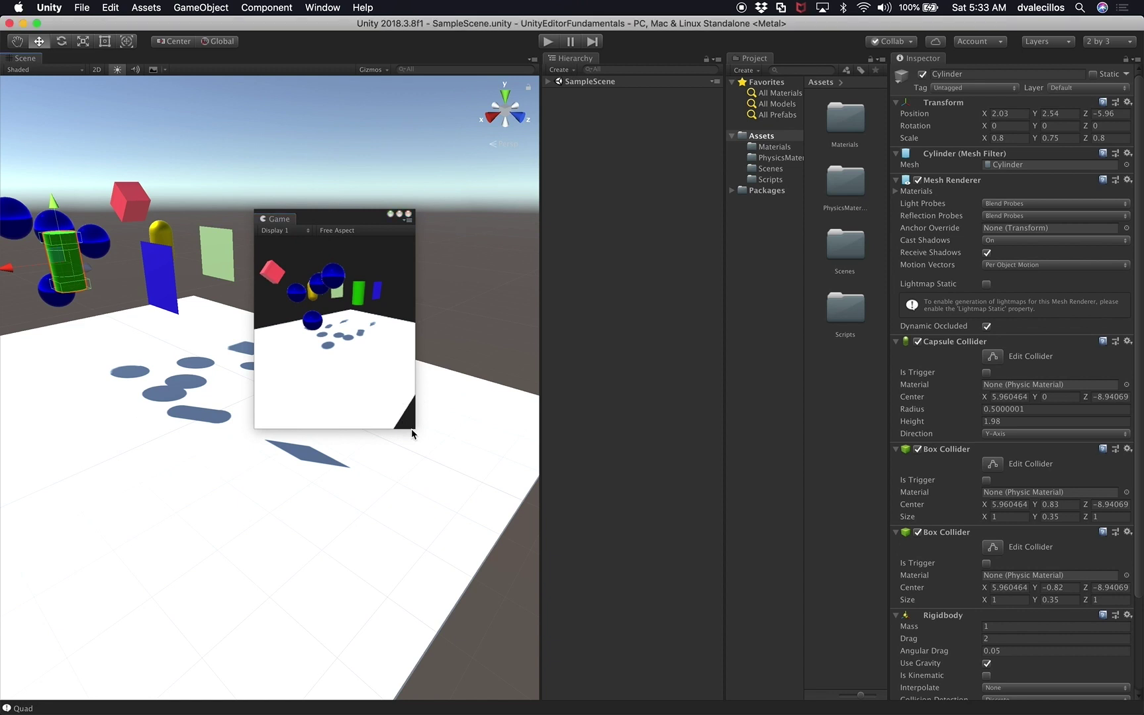
pyautogui.moveTo(412, 427); pyautogui.dragTo(872, 664)
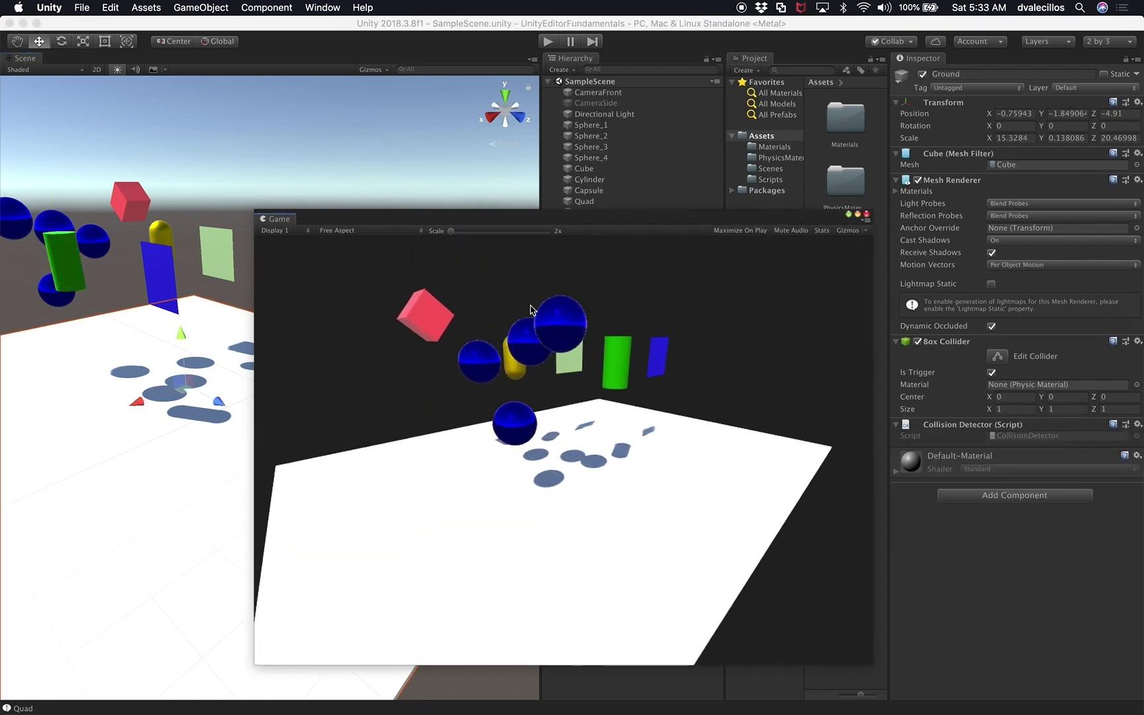
pyautogui.moveTo(400, 219); pyautogui.dragTo(329, 160)
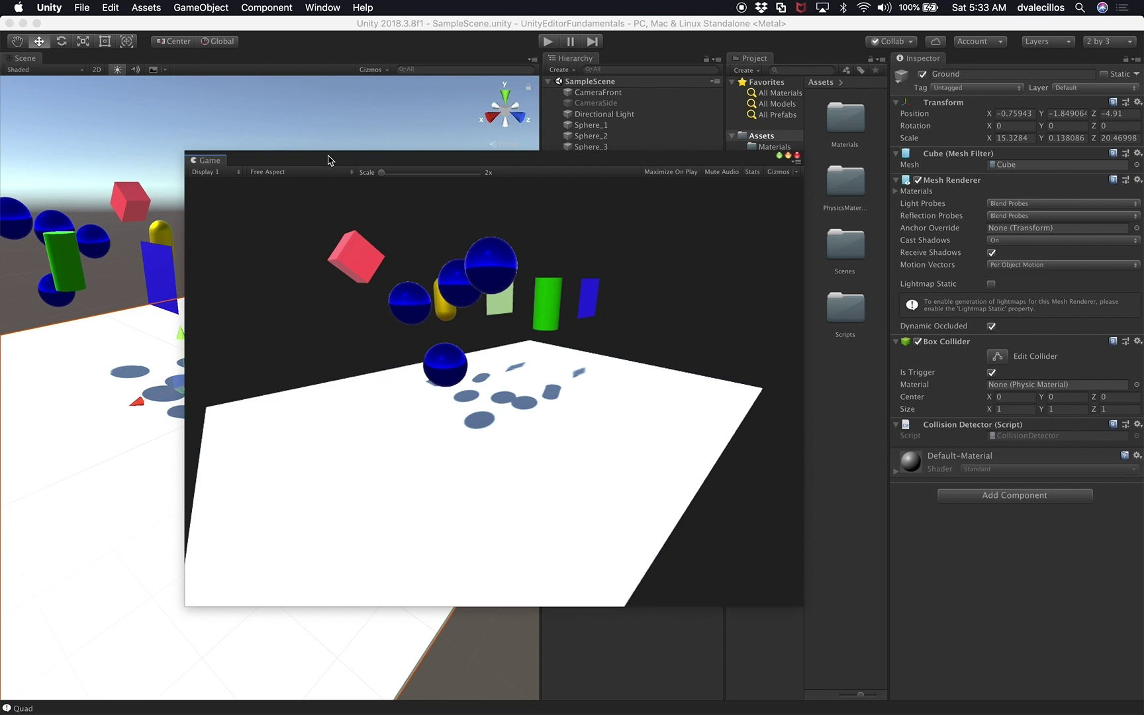
# Re-dock the Game view as a narrow split within the Scene area.
pyautogui.moveTo(206, 162); pyautogui.dragTo(381, 309)
pyautogui.moveTo(396, 63); pyautogui.dragTo(191, 452)
pyautogui.click(1109, 41)
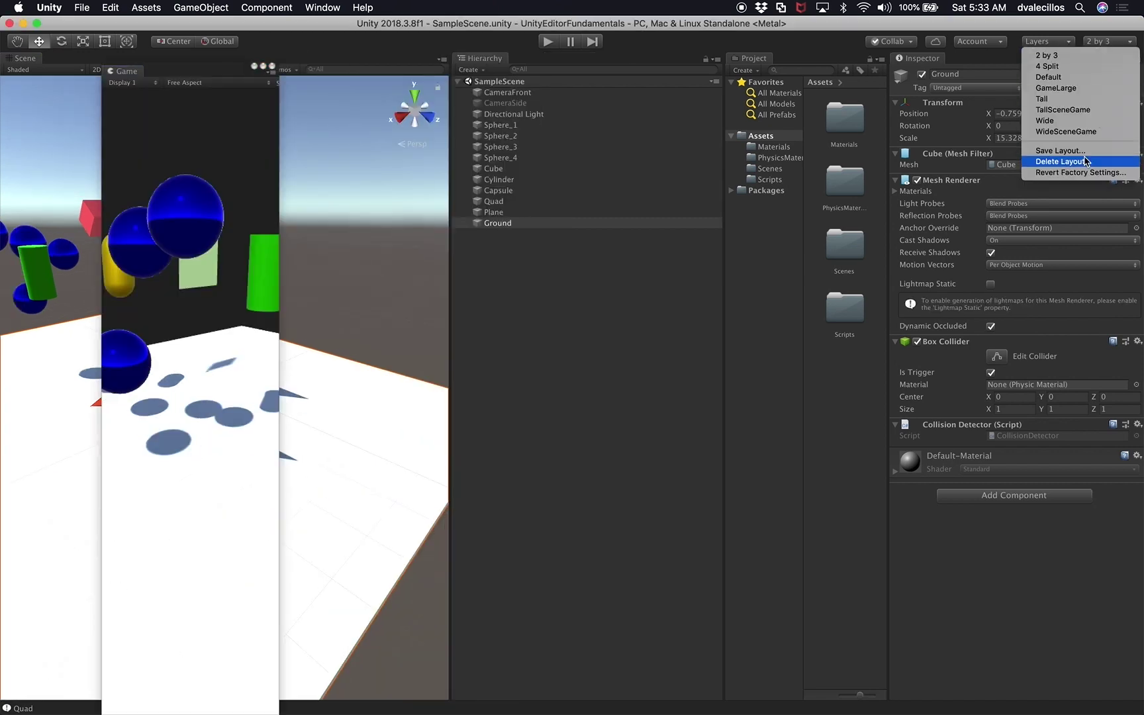
# Apply the WideSceneGame layout, then open the Window menu.
pyautogui.click(1096, 131)
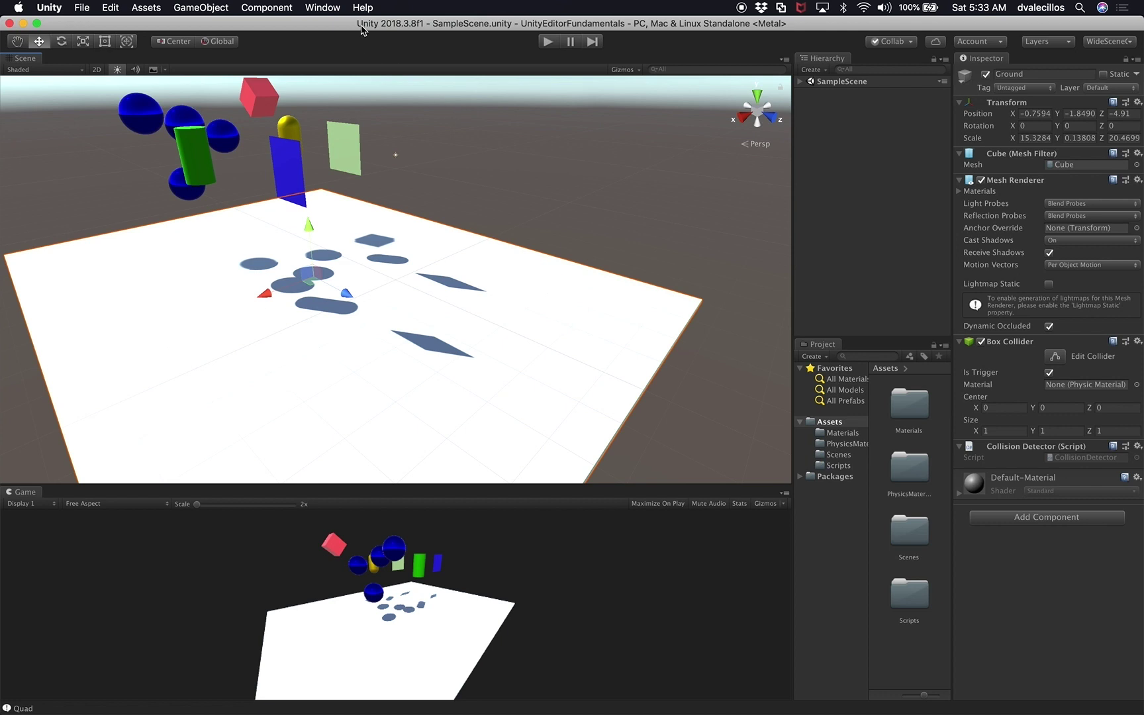
pyautogui.click(336, 8)
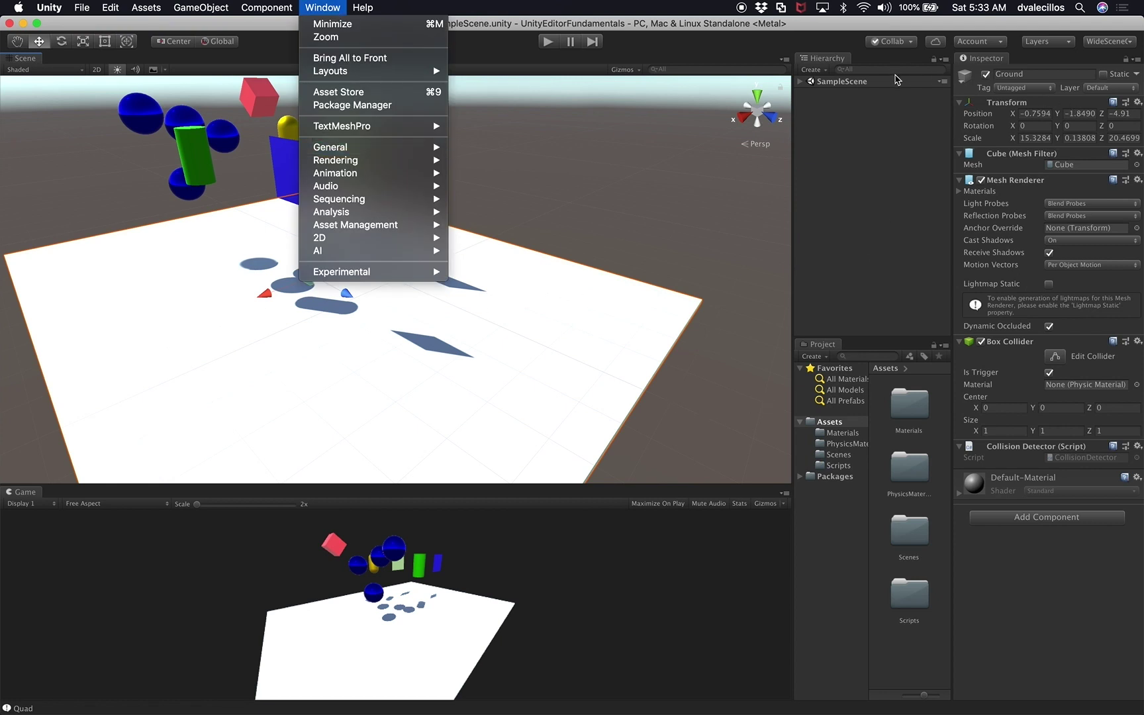
# Open the Animation window and float it over the middle of the Scene view.
pyautogui.moveTo(395, 148)
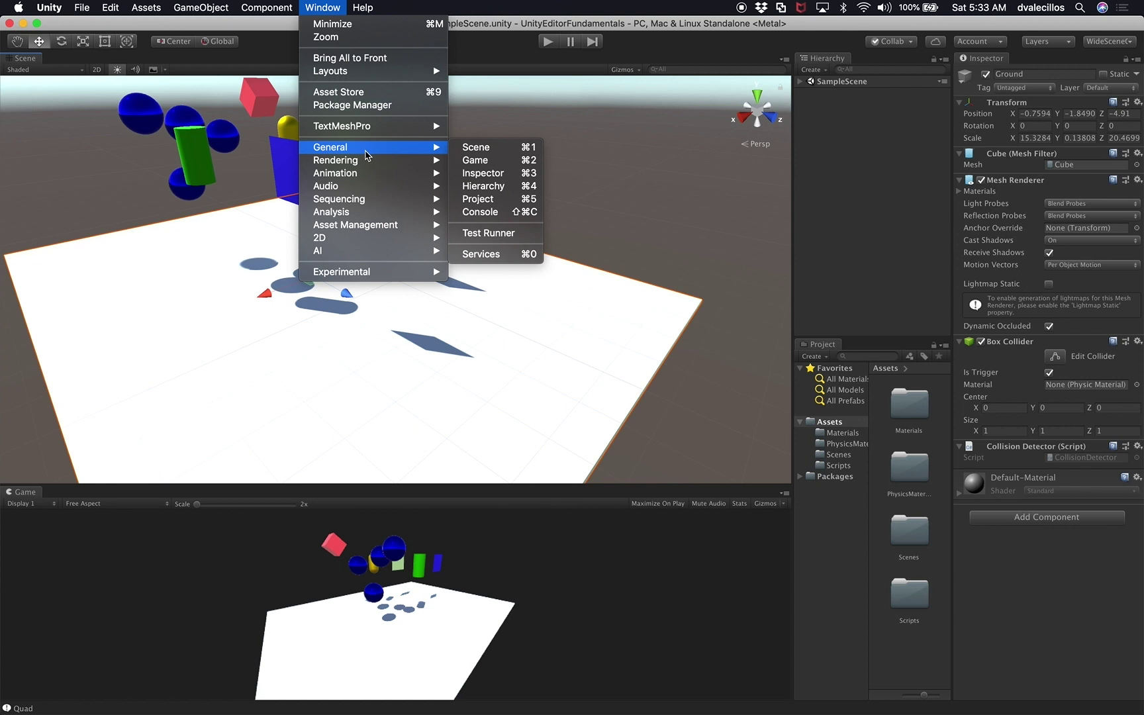
pyautogui.moveTo(361, 164)
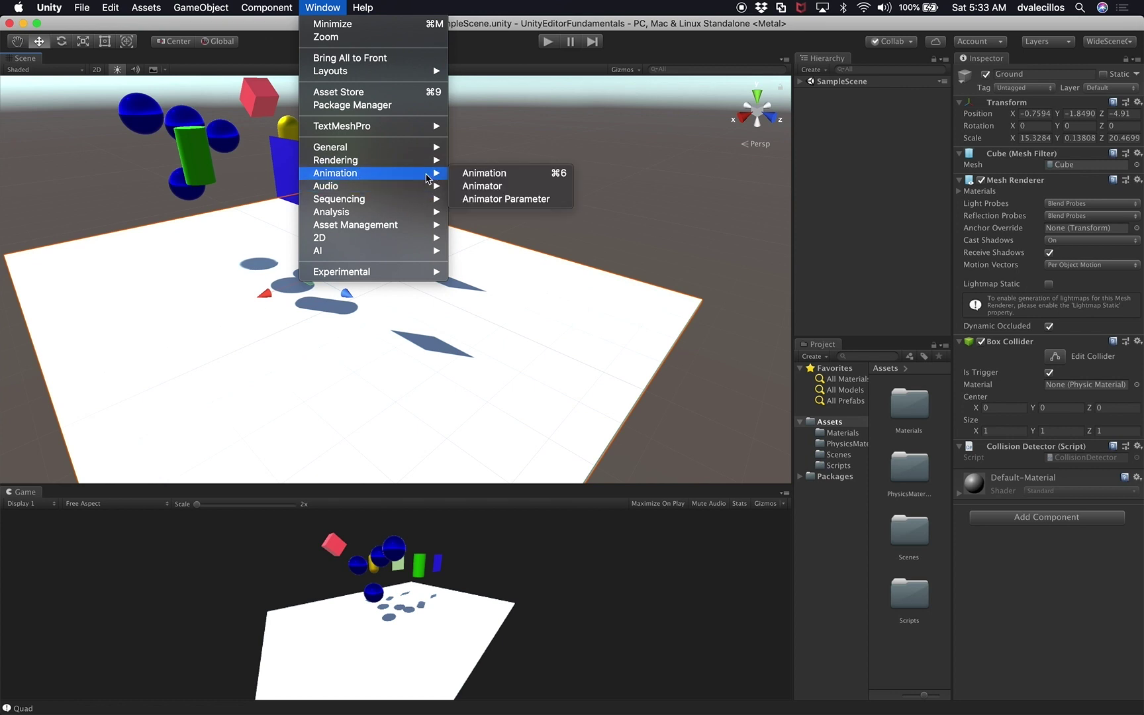
pyautogui.moveTo(419, 185)
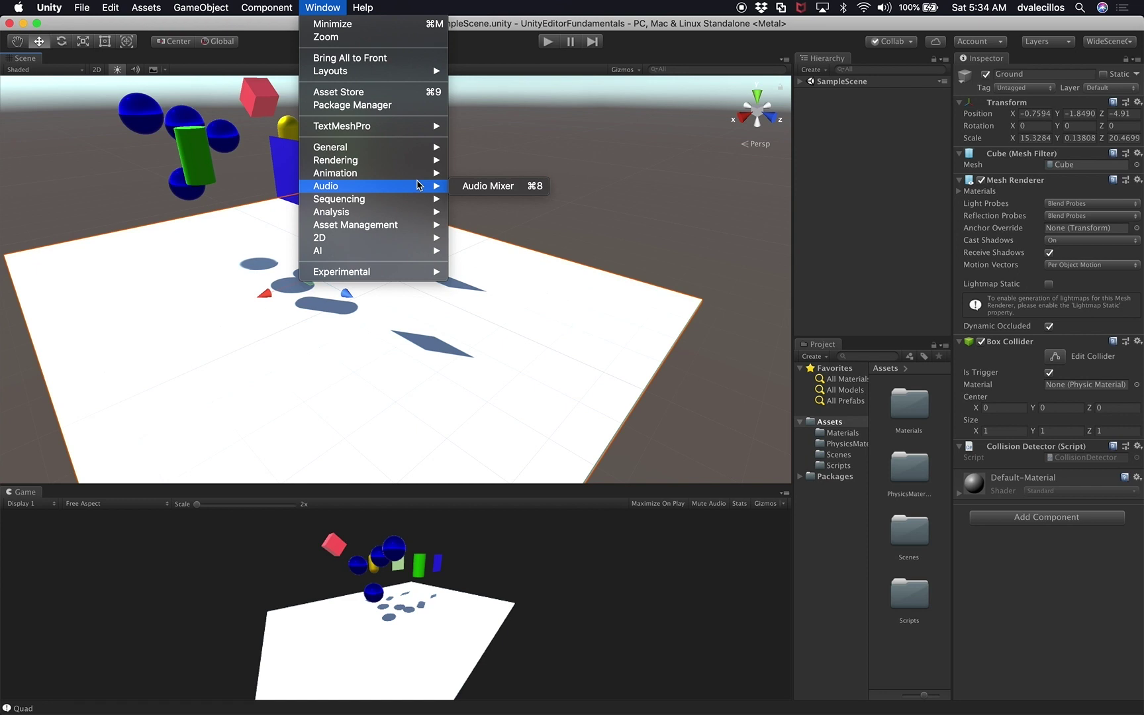
pyautogui.moveTo(402, 214)
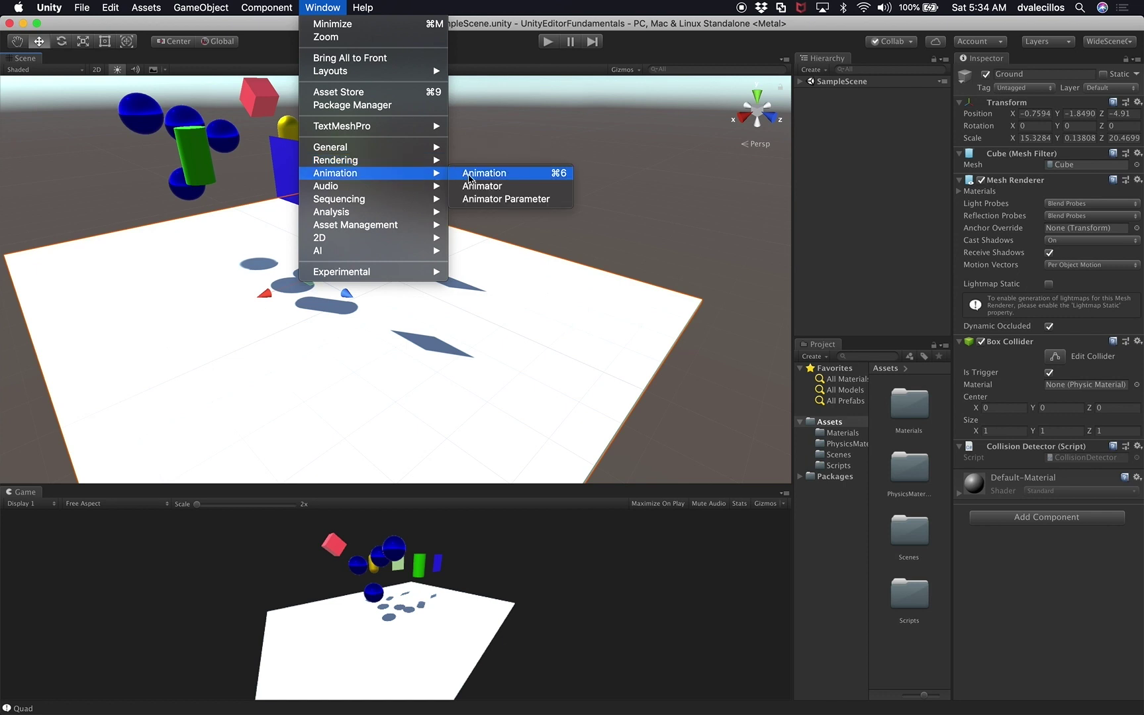
pyautogui.click(469, 178)
pyautogui.moveTo(430, 114); pyautogui.dragTo(567, 146)
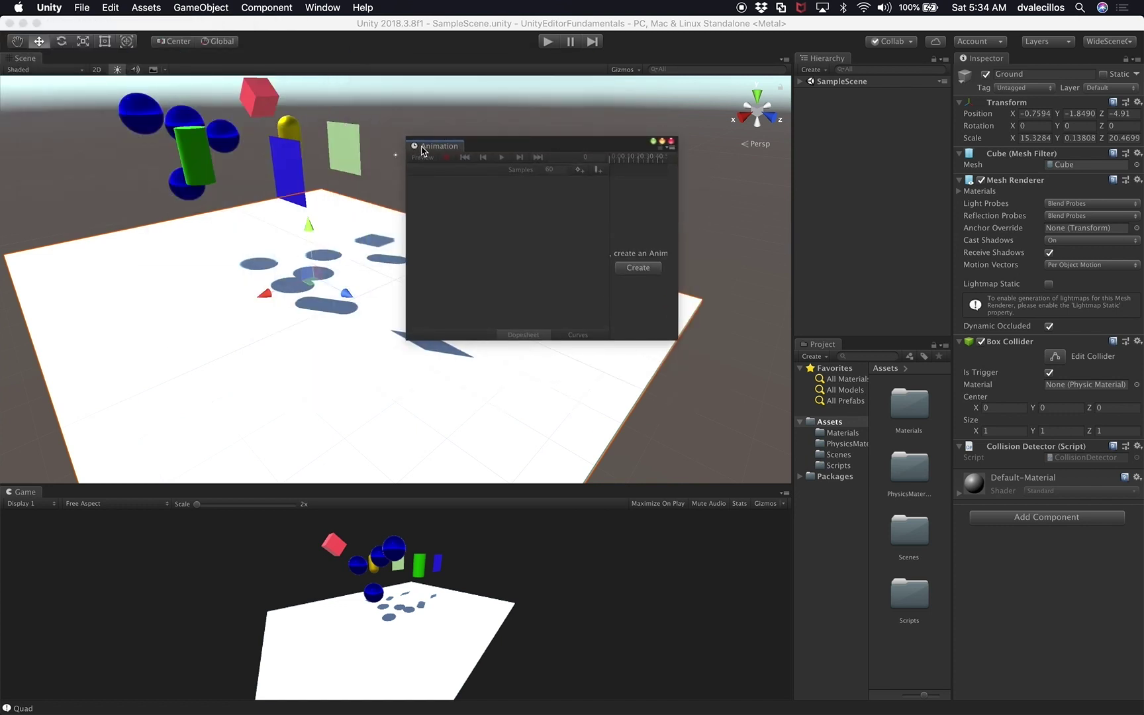
# Dock Game as a selected tab beside Scene, with the Animation panel docked across the bottom.
pyautogui.moveTo(24, 491); pyautogui.dragTo(218, 136)
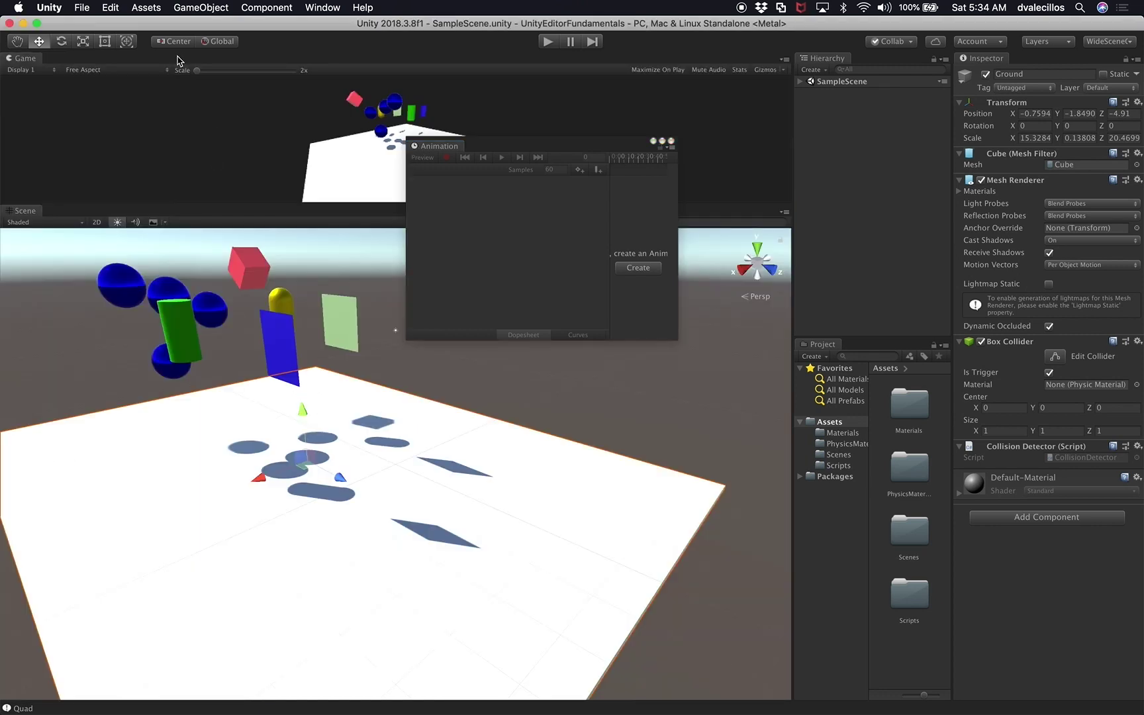
pyautogui.moveTo(39, 62); pyautogui.dragTo(59, 210)
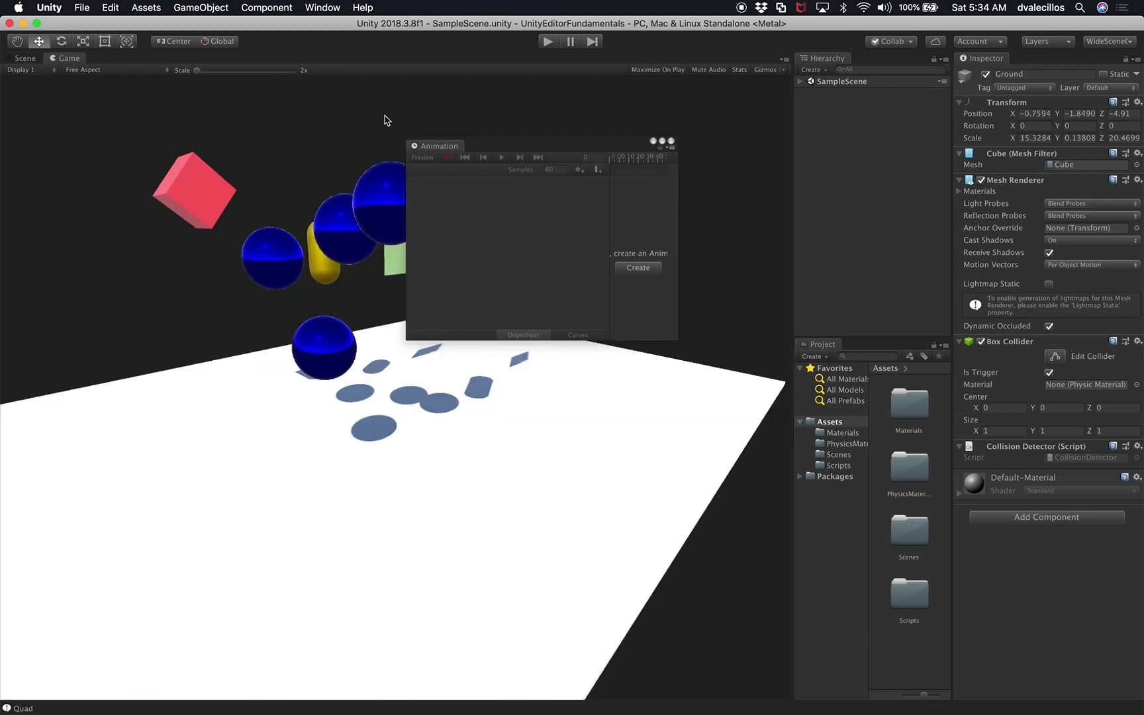
pyautogui.click(437, 153)
pyautogui.moveTo(312, 490); pyautogui.dragTo(276, 640)
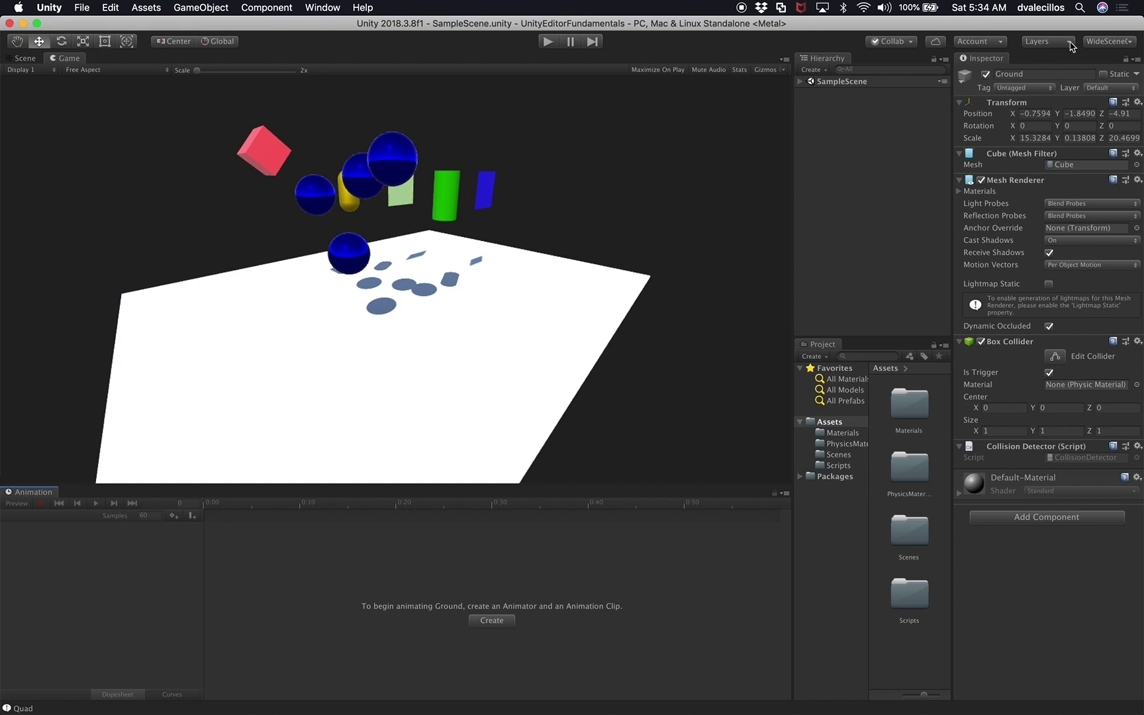
# Save the current arrangement as the layout 'GameLargeAnimation'.
pyautogui.click(1104, 41)
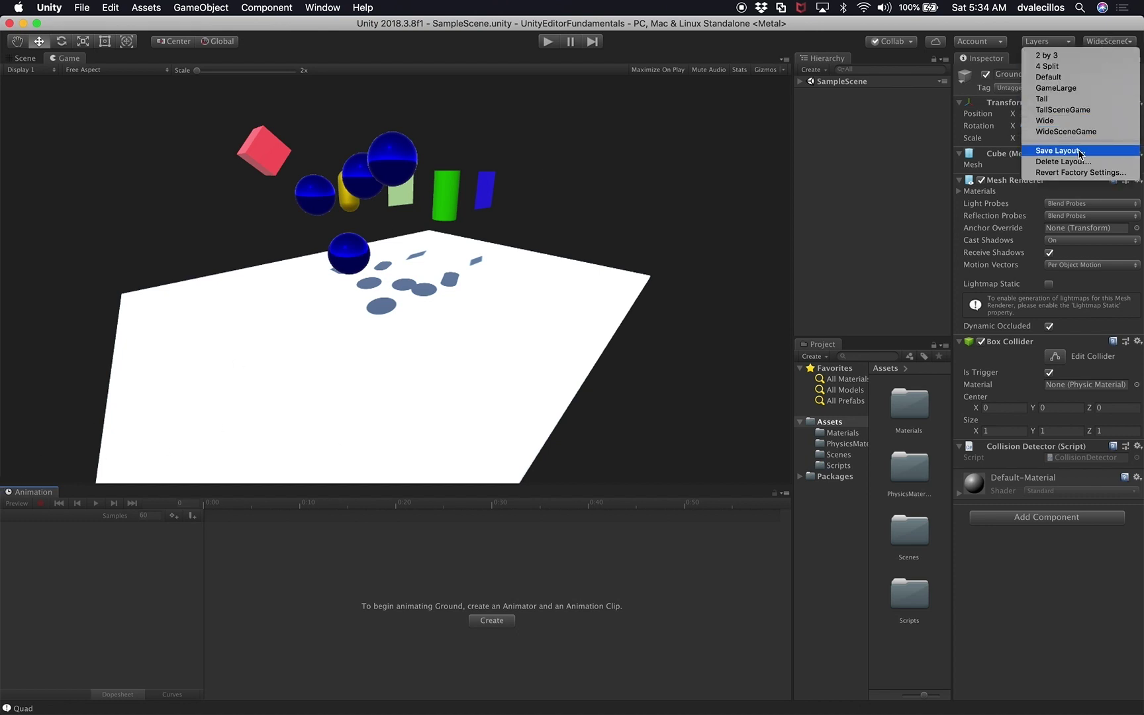
pyautogui.click(1058, 151)
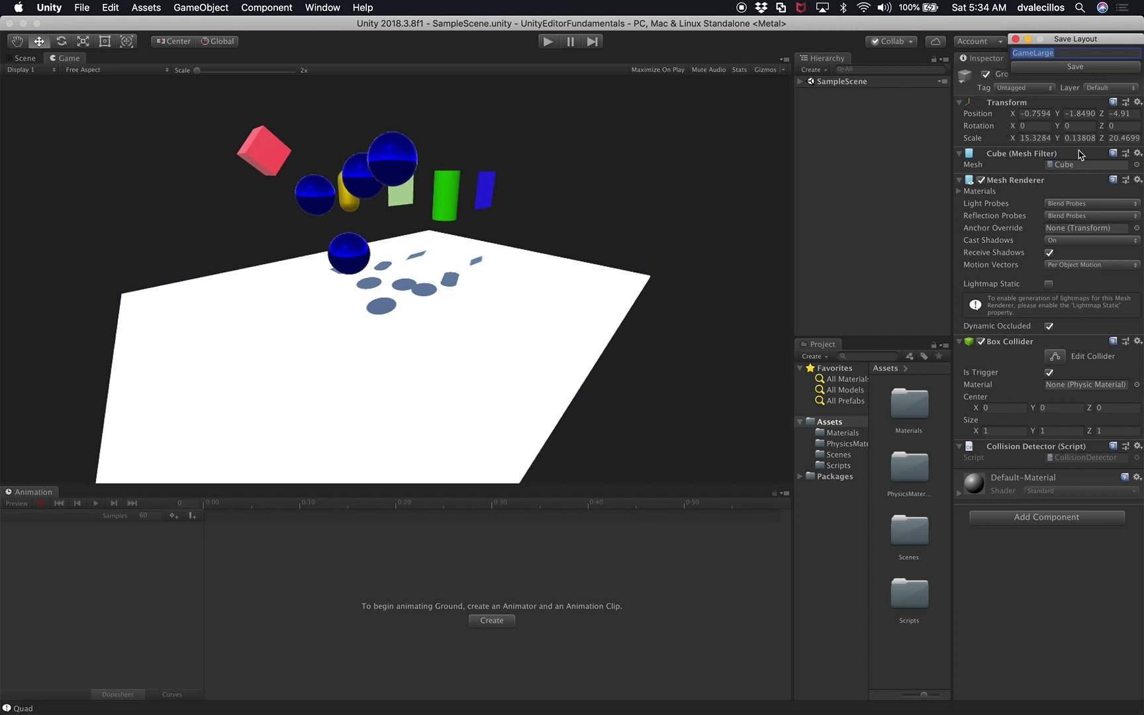
pyautogui.press('Right')
pyautogui.press('Return')
# Switch to the 2 by 3 layout, then restore GameLargeAnimation.
pyautogui.click(1096, 42)
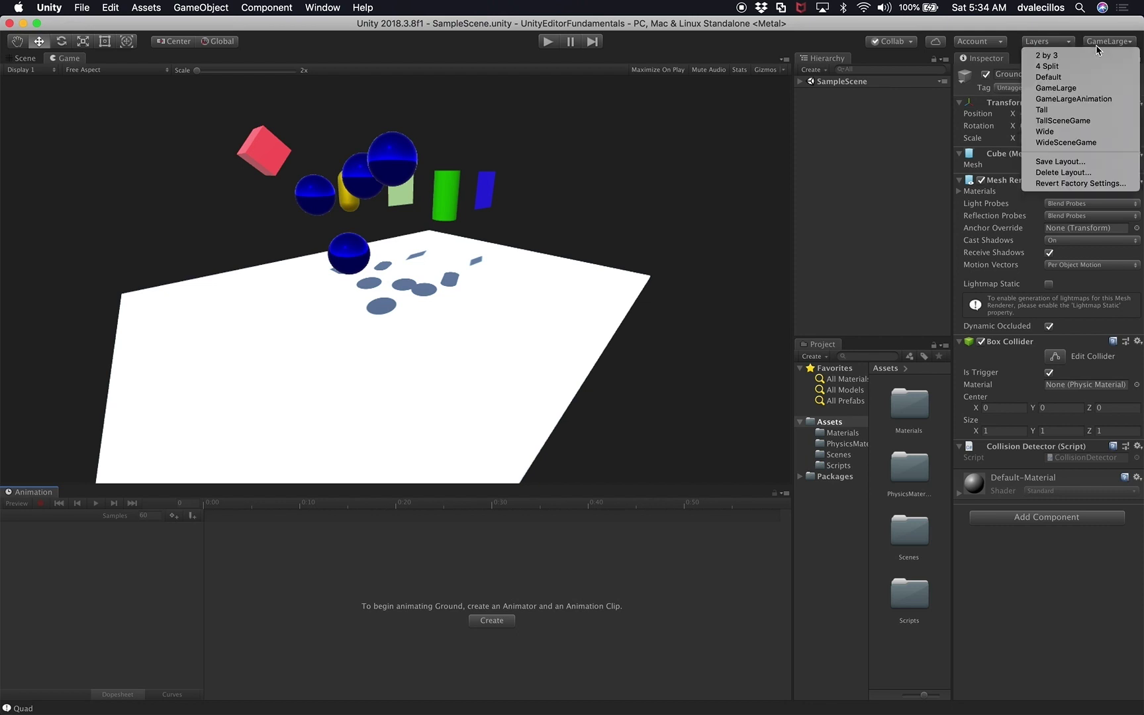
pyautogui.click(1086, 59)
pyautogui.click(1096, 44)
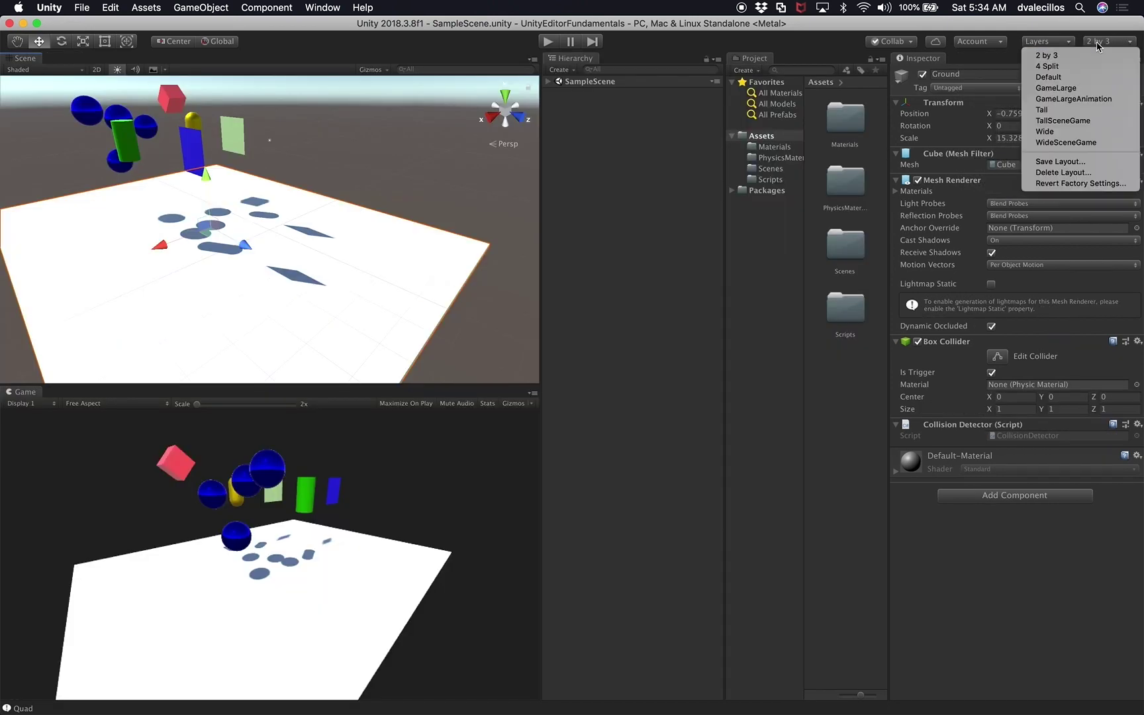
pyautogui.click(1094, 100)
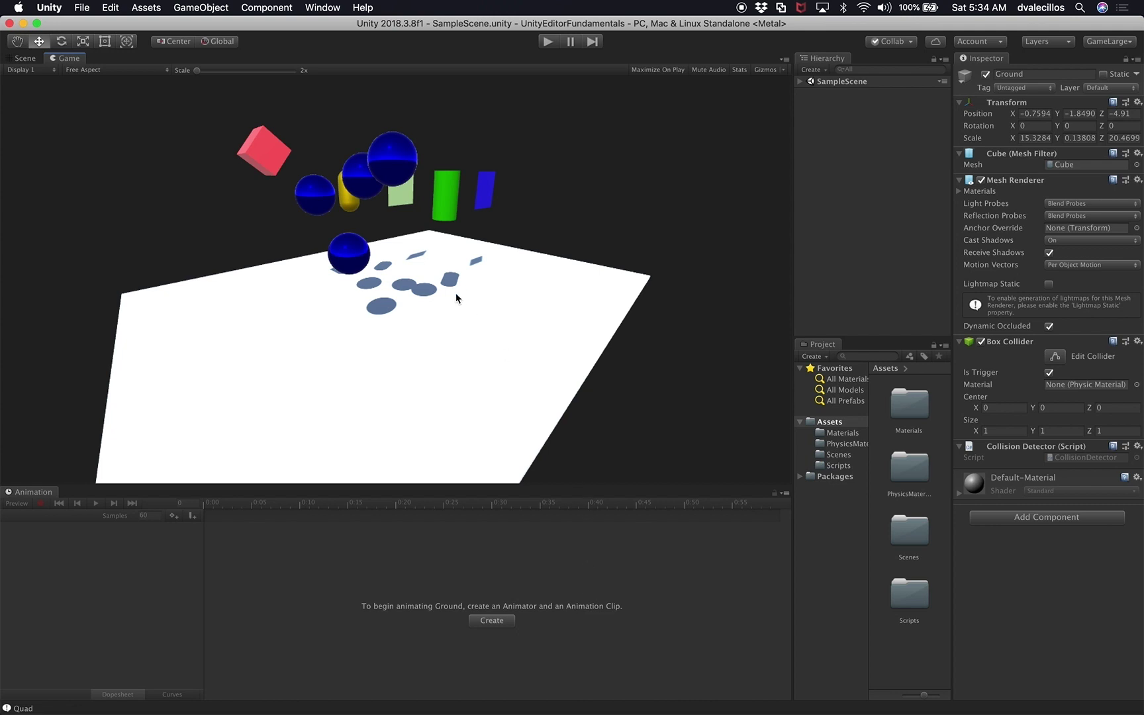
# Check the restored layout by toggling between Scene and Game tabs, leaving the layout unchanged.
pyautogui.click(20, 60)
pyautogui.click(57, 61)
pyautogui.click(22, 60)
pyautogui.click(54, 60)
pyautogui.click(1097, 42)
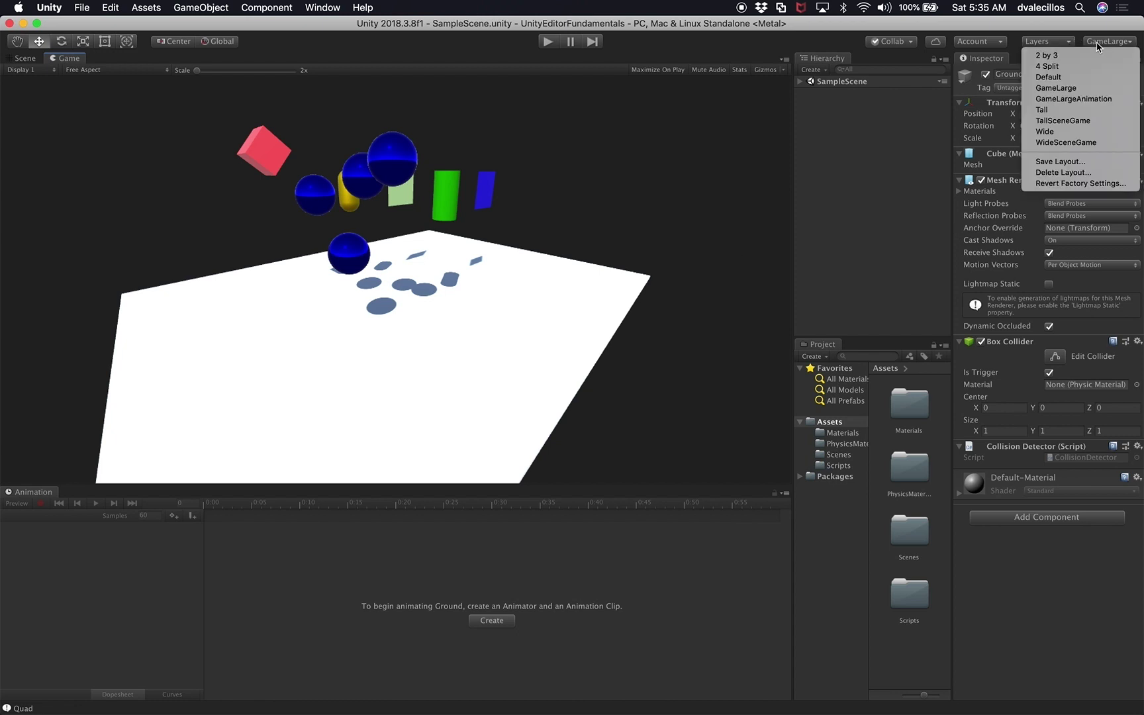
pyautogui.click(1006, 28)
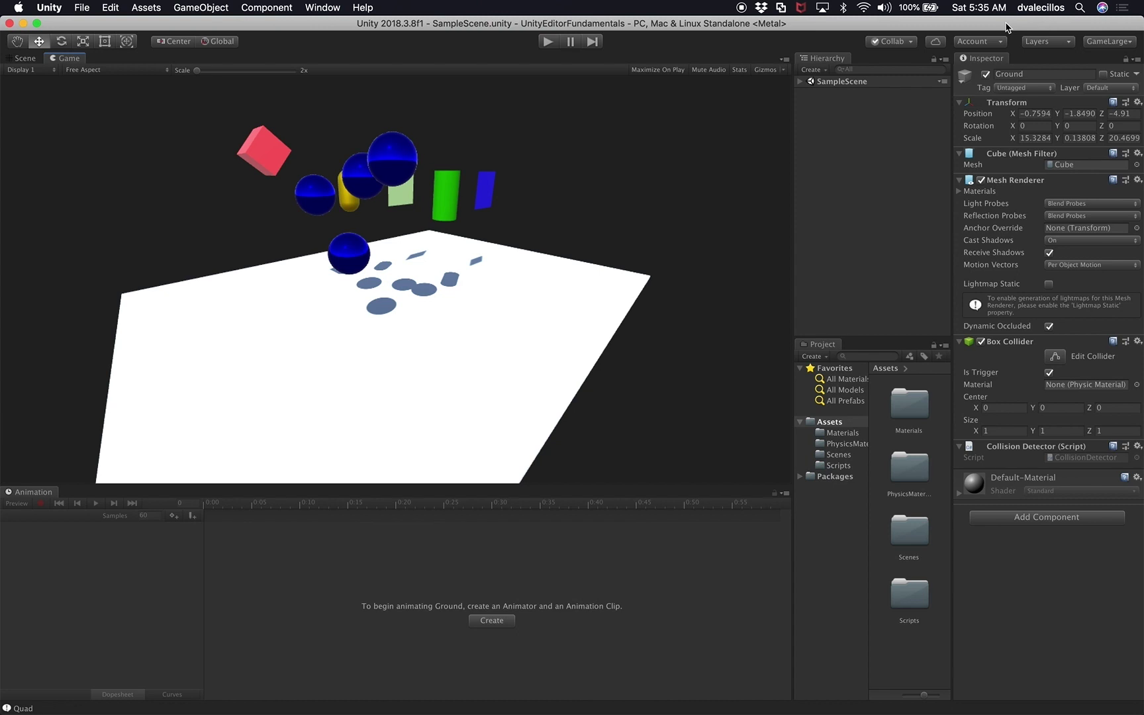